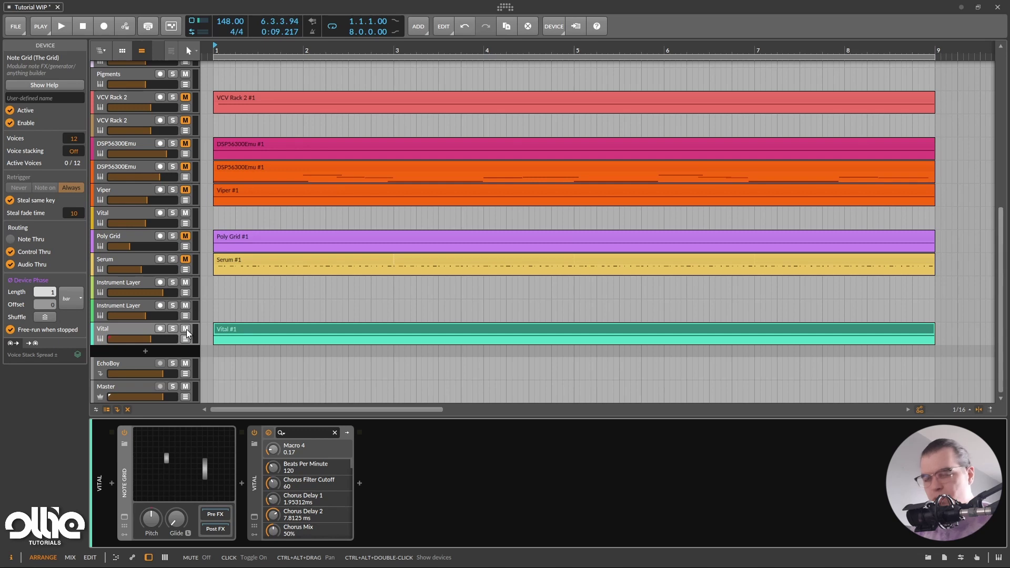
# - Add a new instrument track below the last Vital track with the Arpeggiator as its first device
pyautogui.click(145, 350)
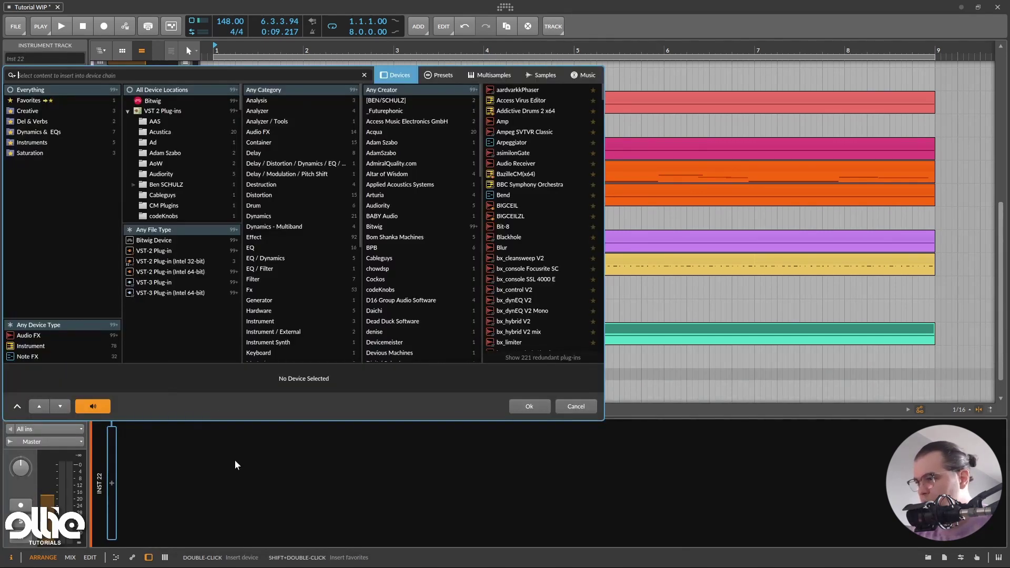
pyautogui.write('alp')
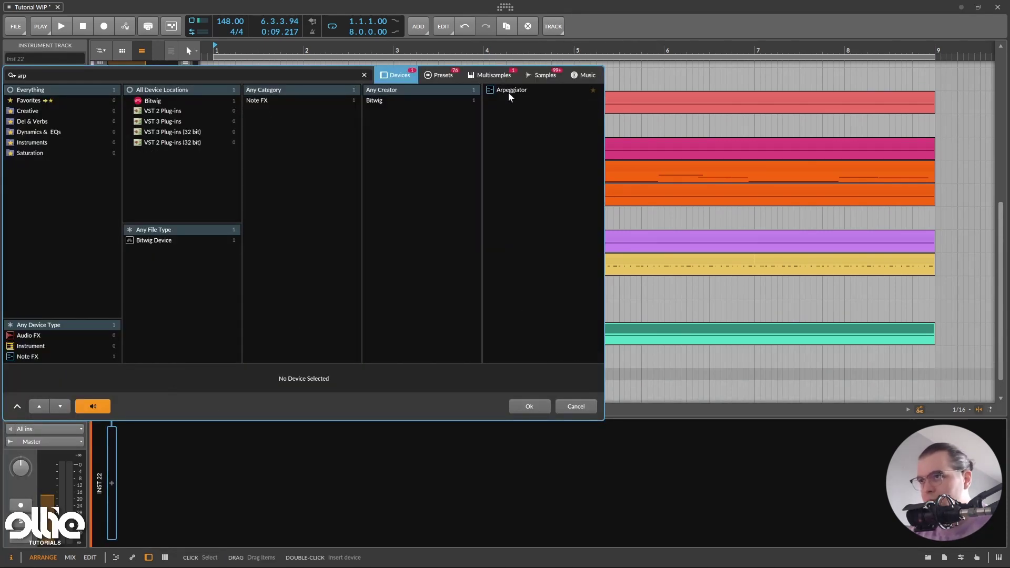
pyautogui.doubleClick(509, 91)
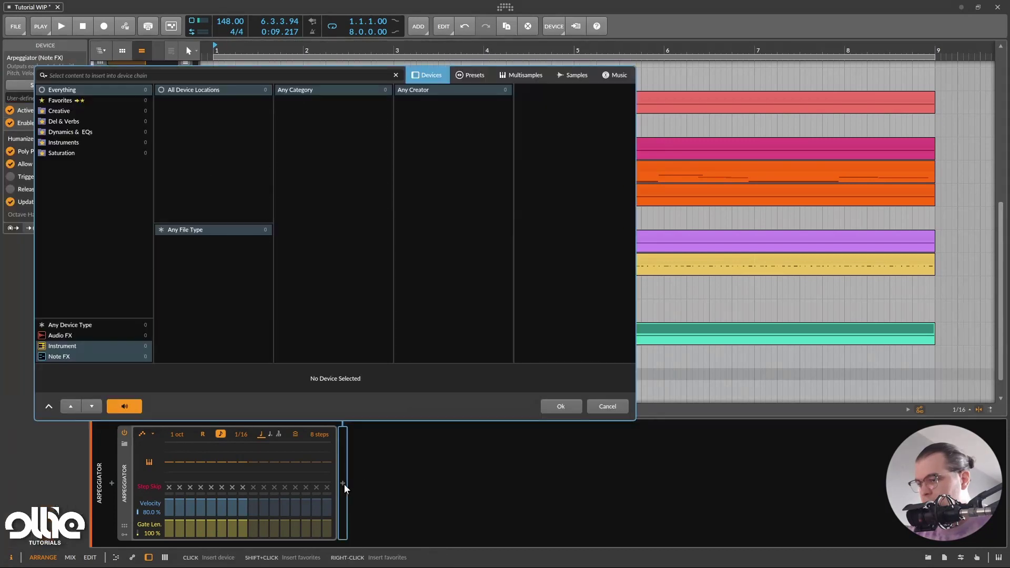
# - Insert Serum after the Arpeggiator and move its plug-in window clear of the device chain
pyautogui.click(343, 483)
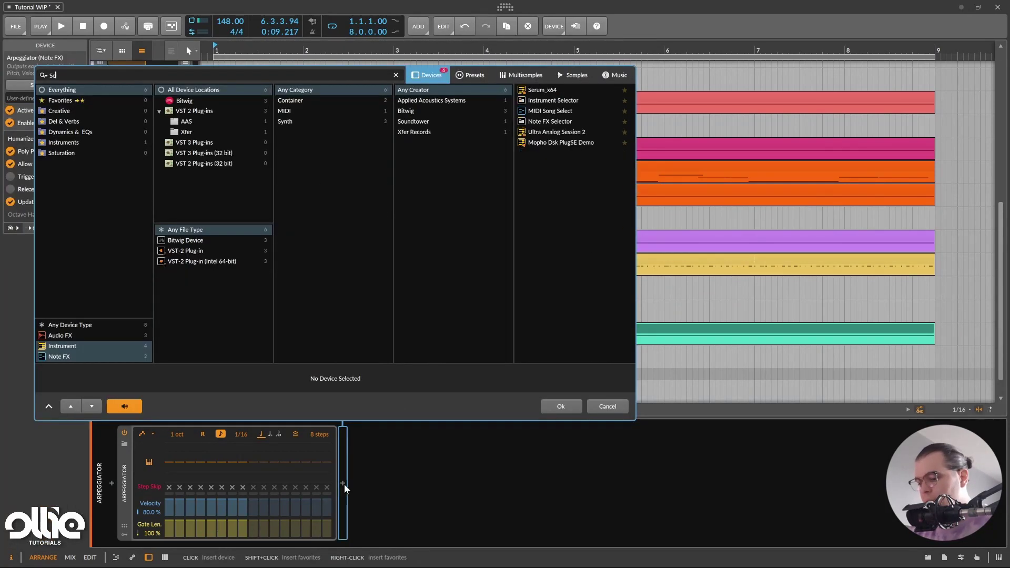
pyautogui.write('Serum')
pyautogui.doubleClick(536, 92)
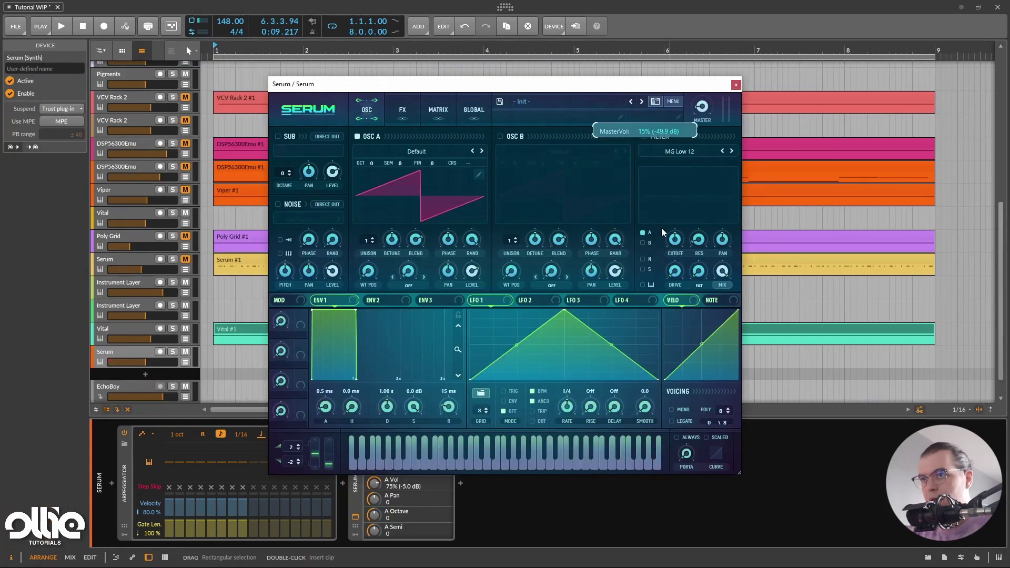
pyautogui.moveTo(525, 84); pyautogui.dragTo(510, 45)
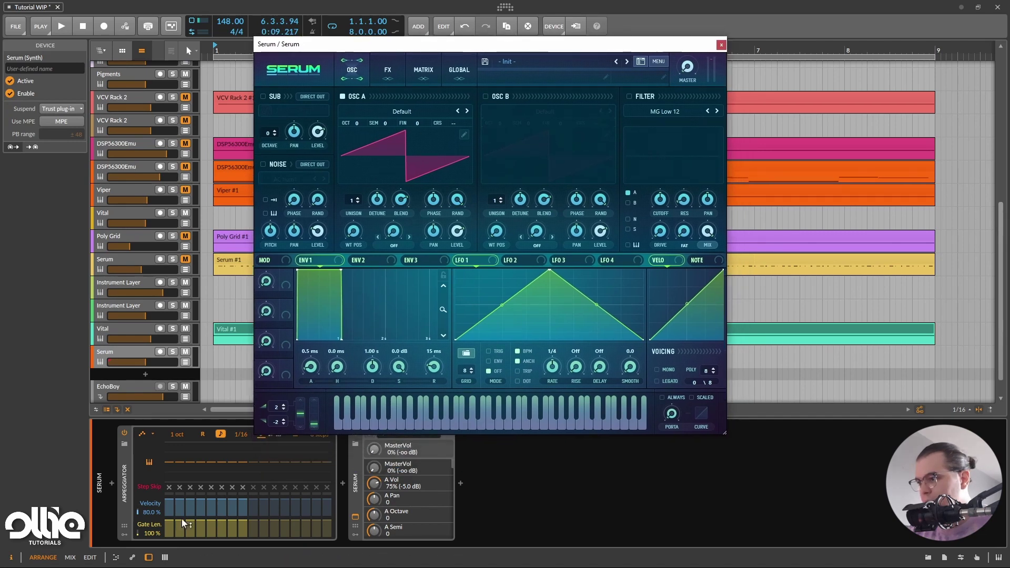
# - Copy the Vital clip onto the new Serum track and set its note's velocity to 100%
pyautogui.moveTo(235, 337); pyautogui.dragTo(235, 360)
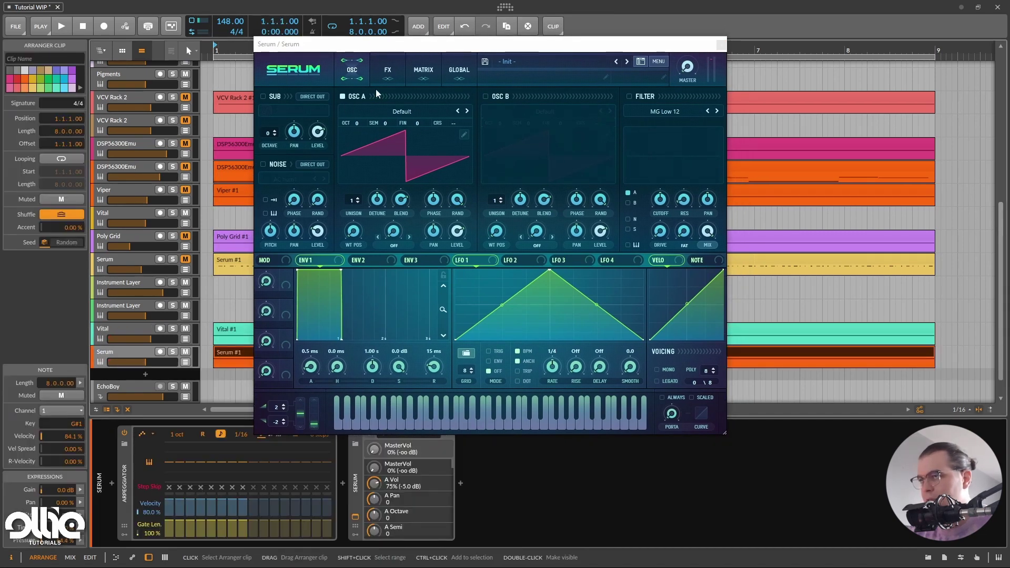
pyautogui.moveTo(413, 46); pyautogui.dragTo(530, 39)
pyautogui.press('e')
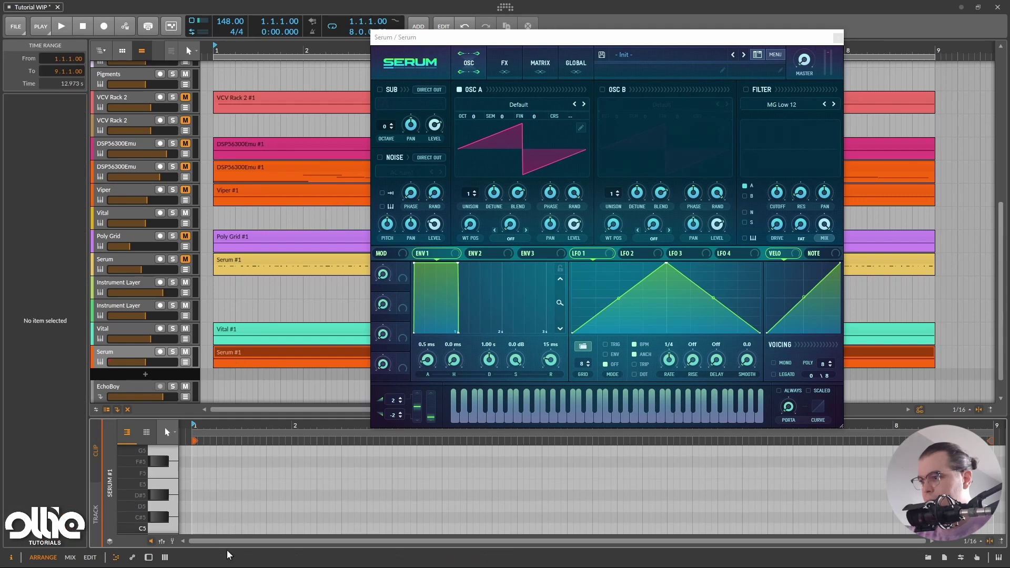
pyautogui.click(172, 541)
pyautogui.hotkey('ctrl', 'a')
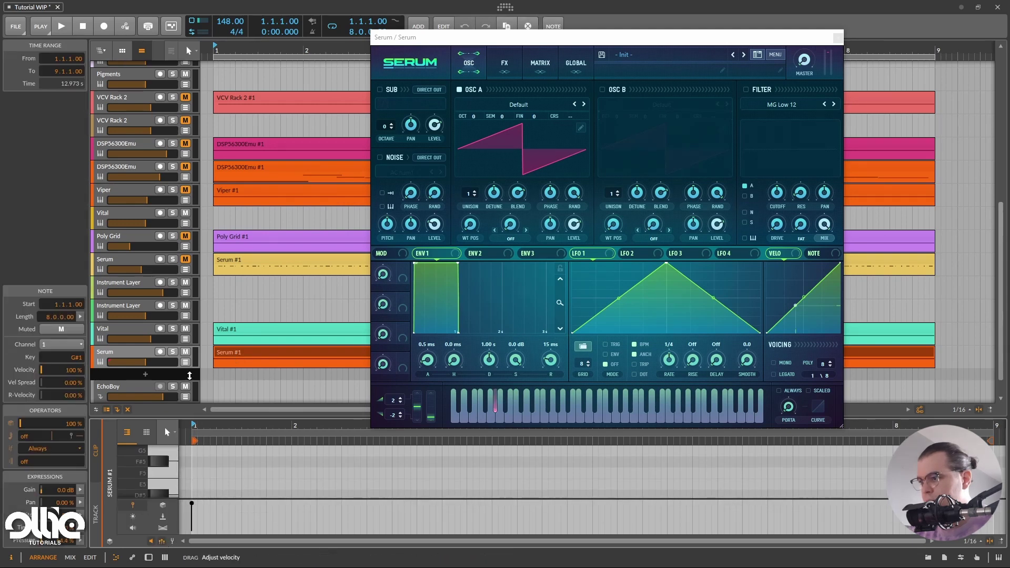
pyautogui.press('d')
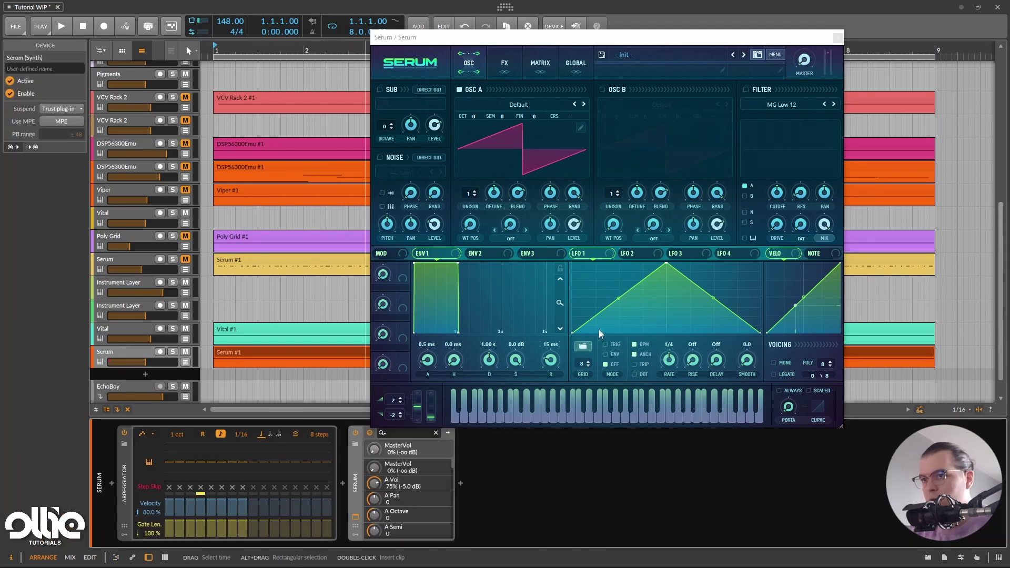
# - Solo the new Serum track and play back the arpeggiated note
pyautogui.press('s')
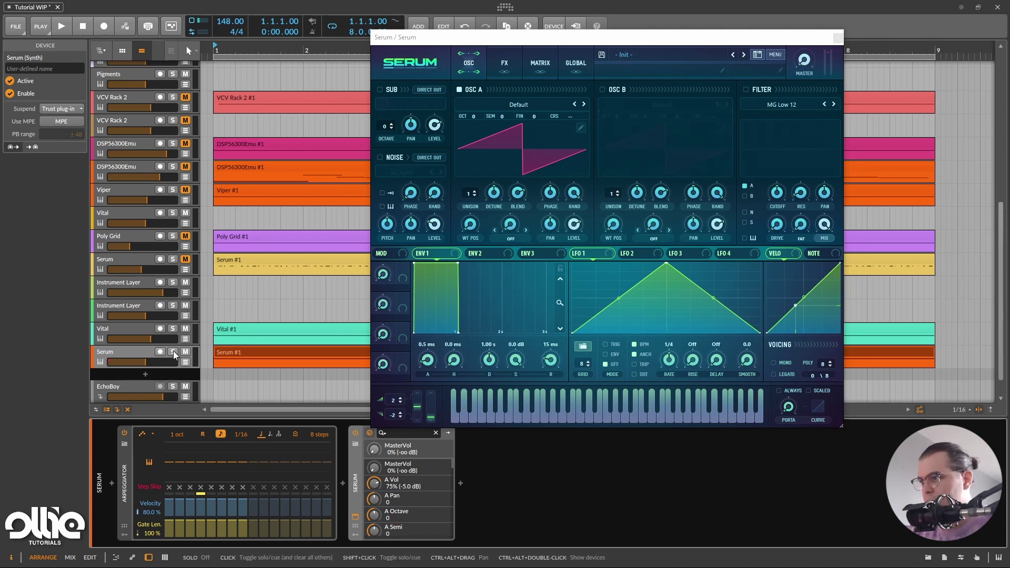
pyautogui.press('space')
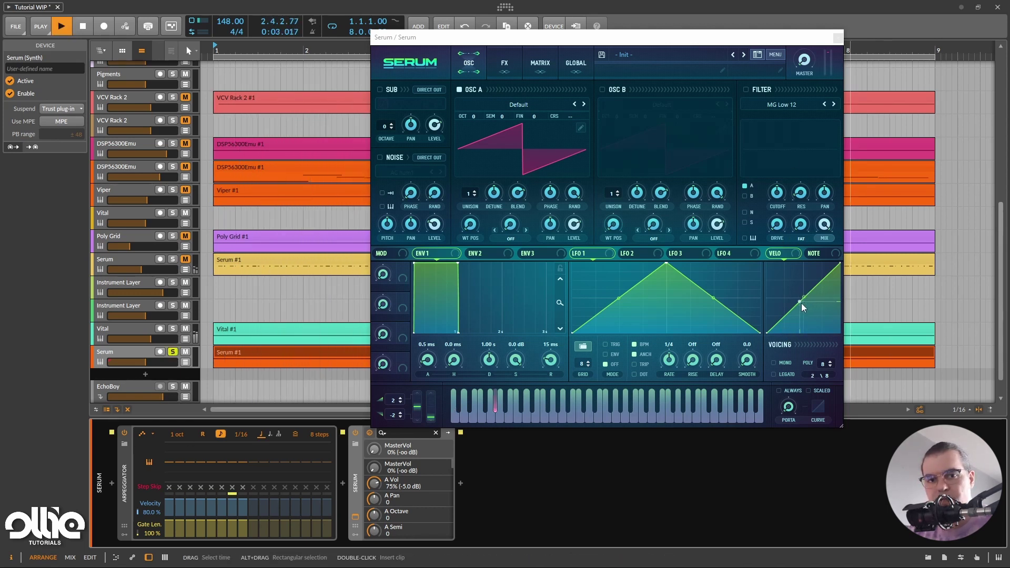
pyautogui.press('space')
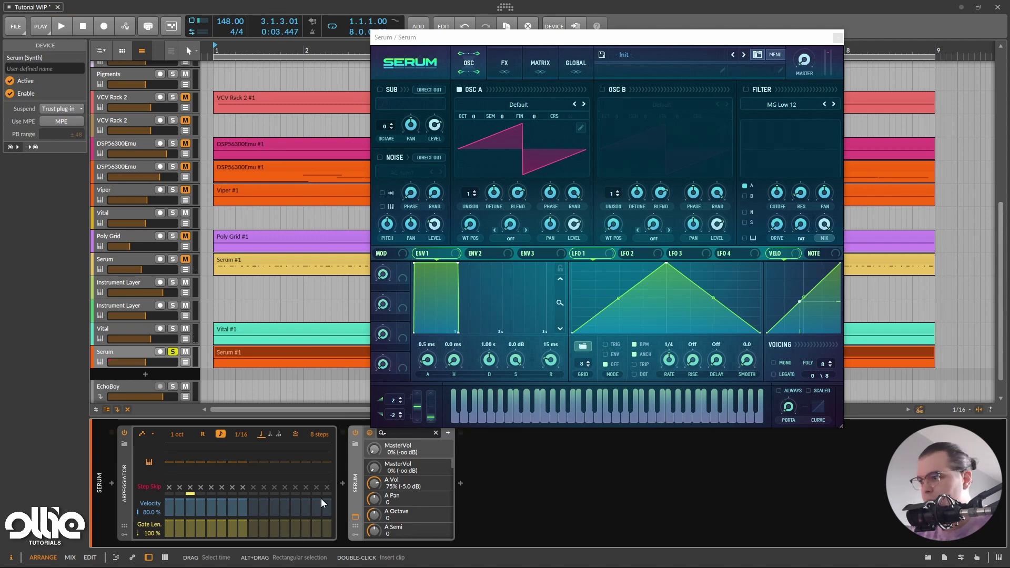
# - Reset the Arpeggiator's global velocity to 100% and raise the middle of Serum's velocity curve to maximum while auditioning it
pyautogui.doubleClick(152, 504)
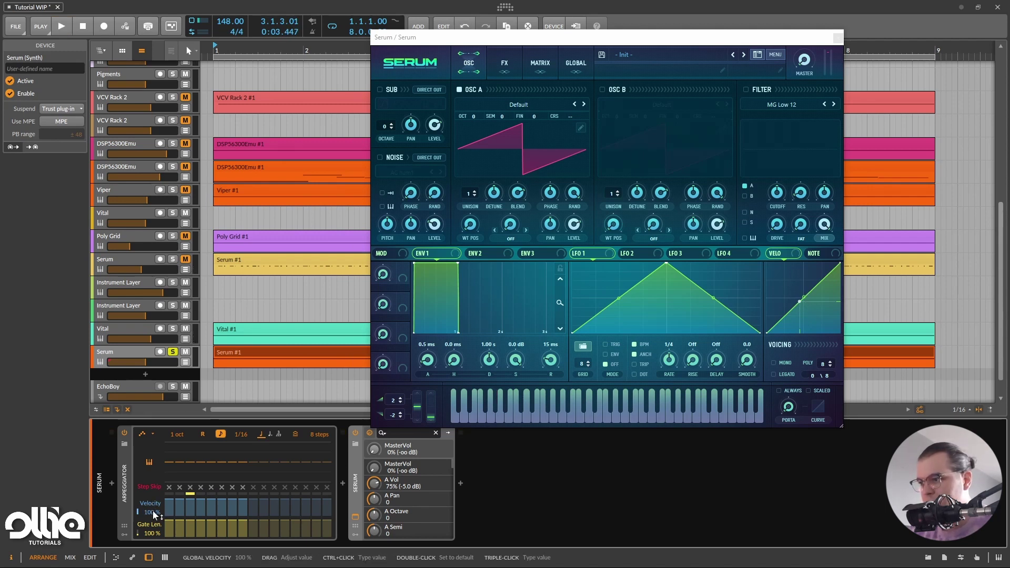
pyautogui.press('space')
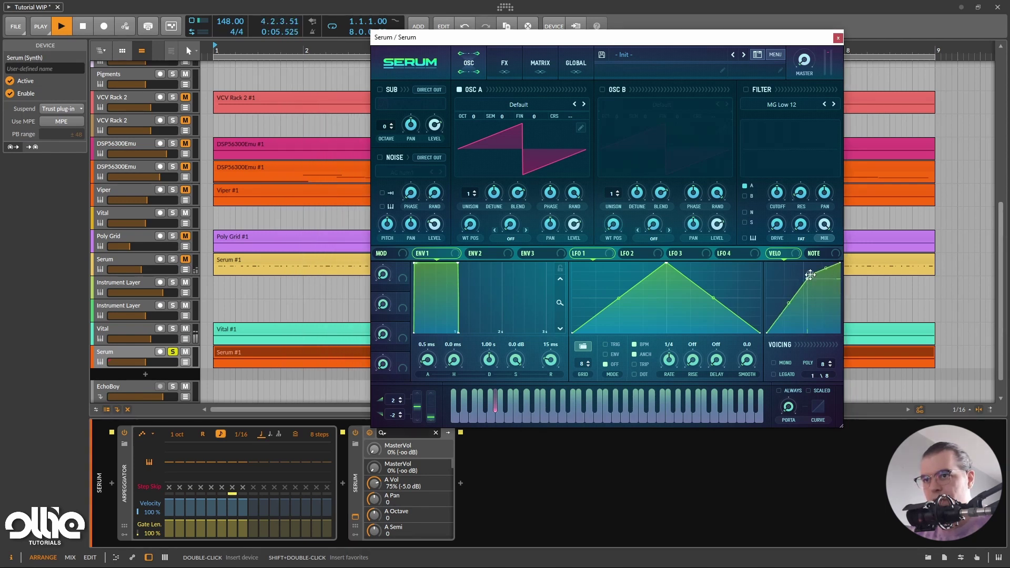
pyautogui.moveTo(806, 293); pyautogui.dragTo(806, 252)
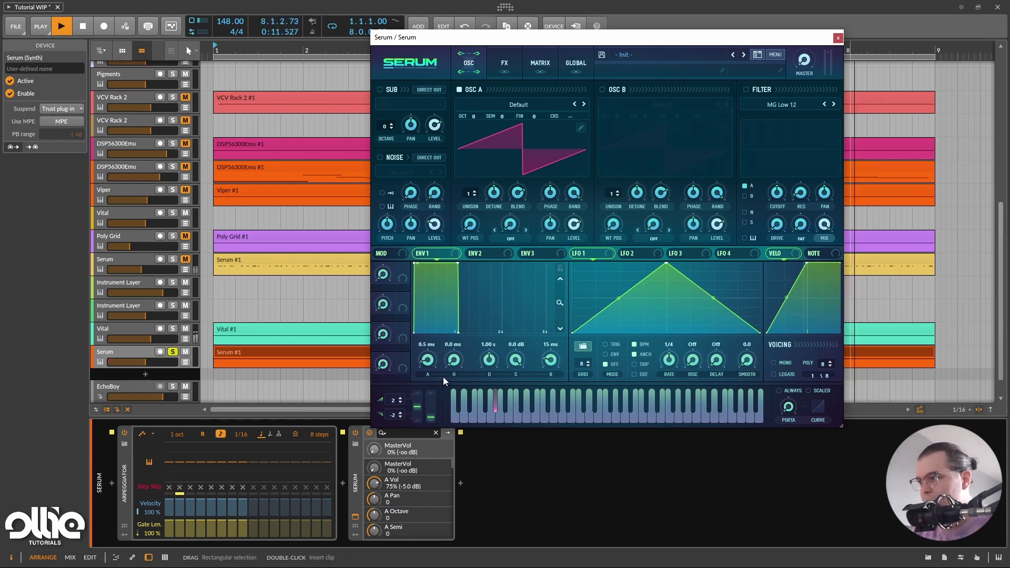
pyautogui.press('space')
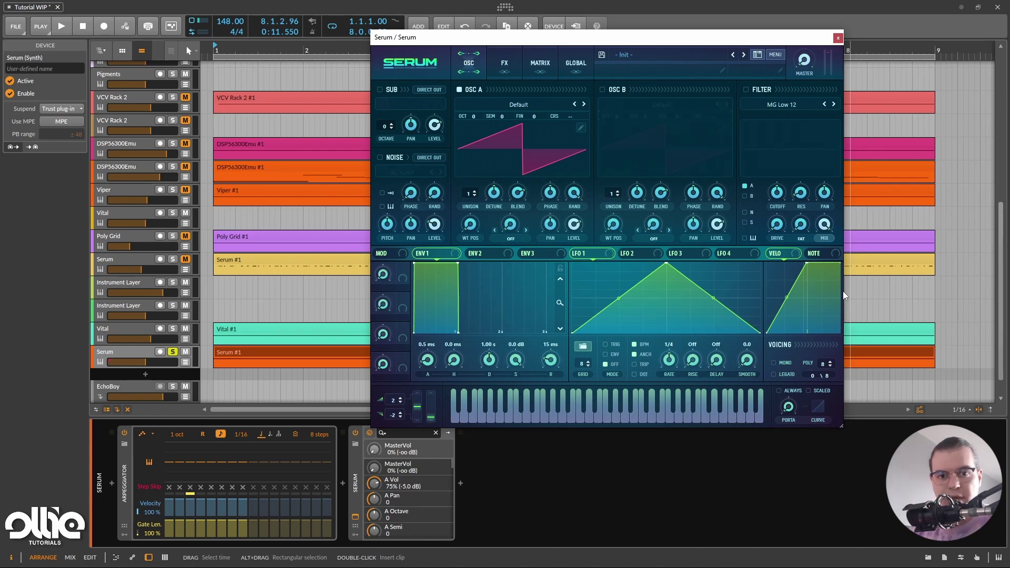
# - Delete the new Serum track with the Arpeggiator
pyautogui.click(134, 348)
pyautogui.press('Delete')
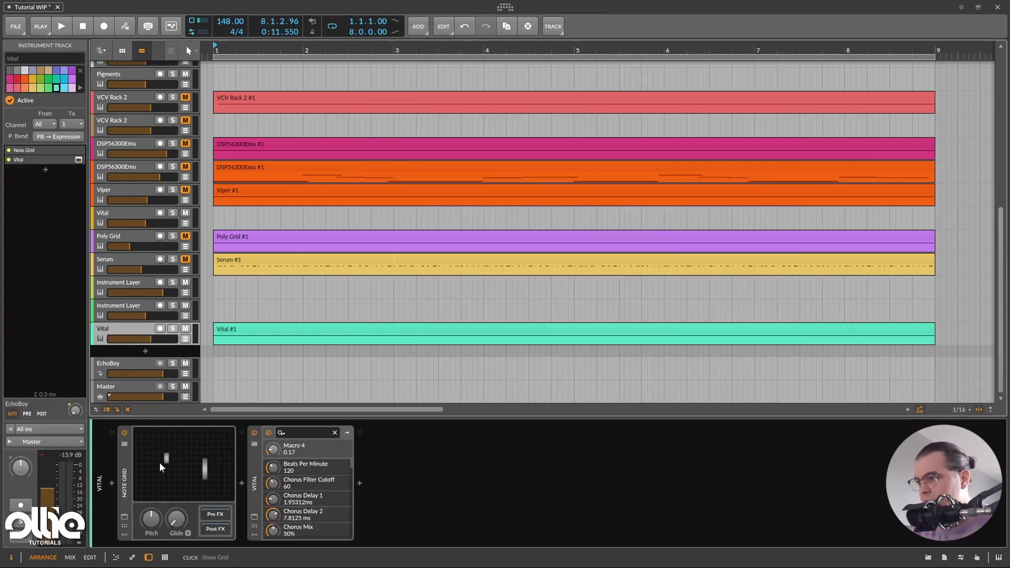
# - Move Note In farther from Note Out and level with it in the Vital track's Note Grid, and close the grid
pyautogui.click(183, 462)
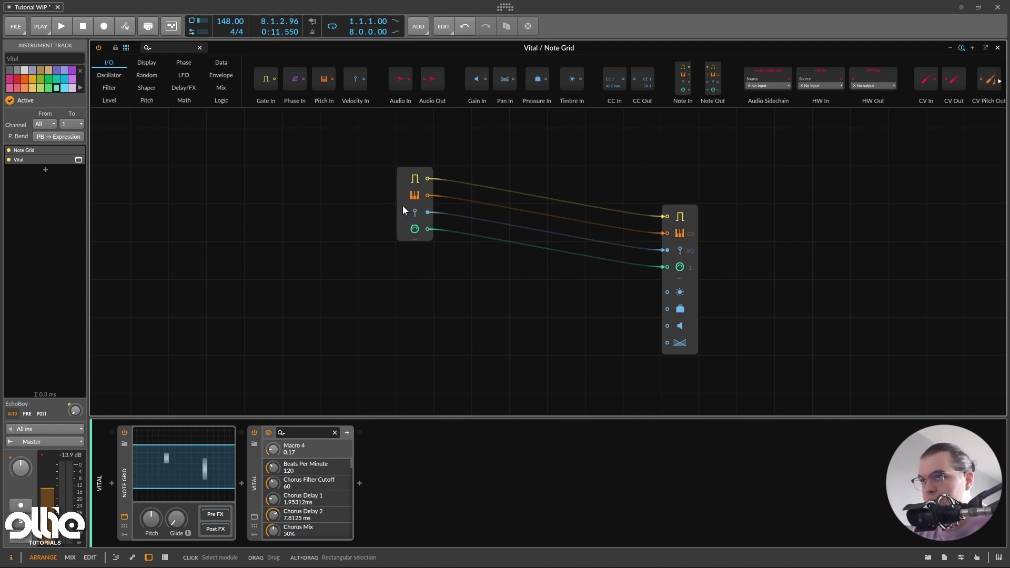
pyautogui.moveTo(406, 214); pyautogui.dragTo(254, 252)
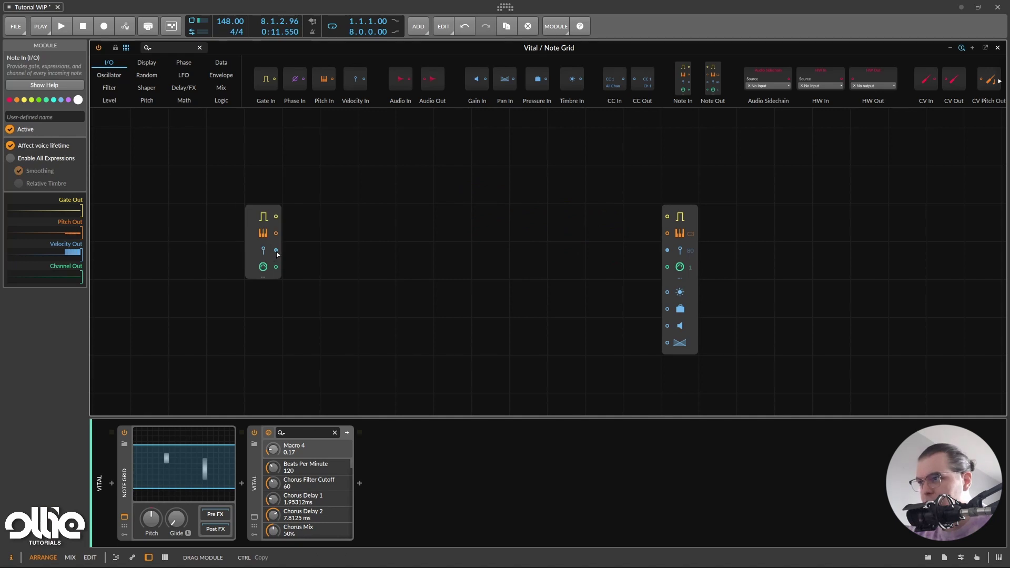
pyautogui.click(997, 47)
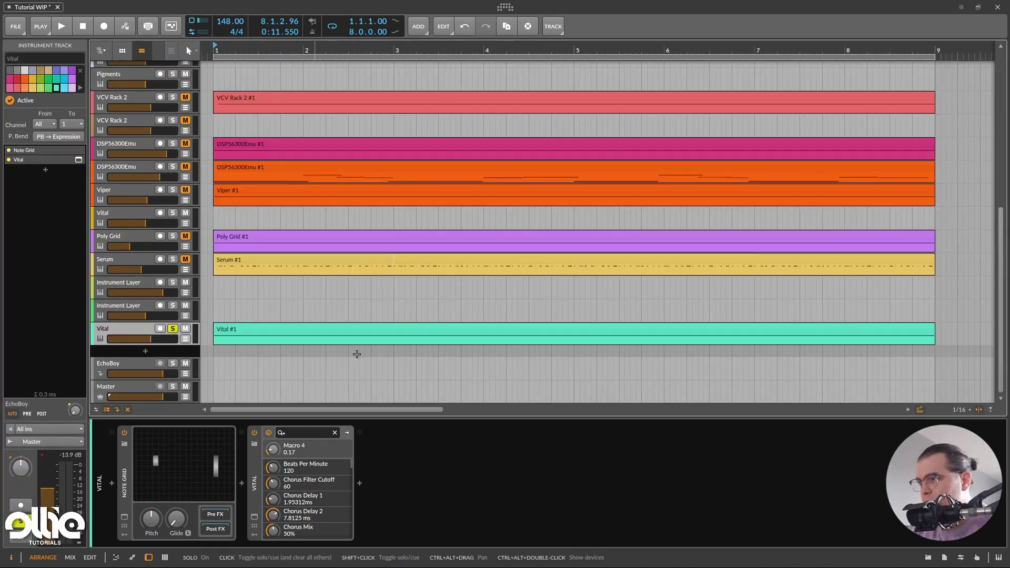
# - Play the Vital clip briefly from the start to hear the sustained sound
pyautogui.click(285, 332)
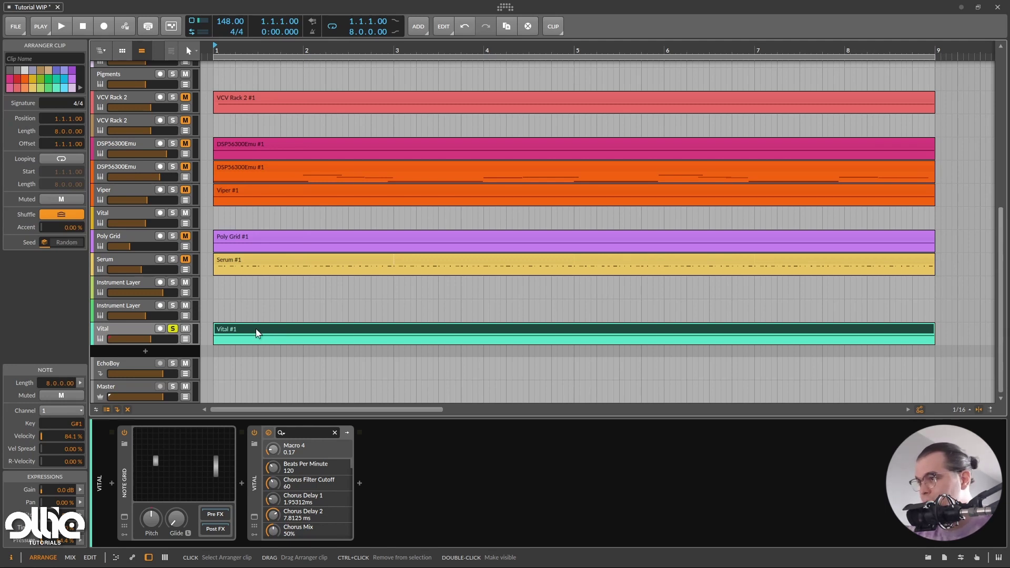
pyautogui.press('space')
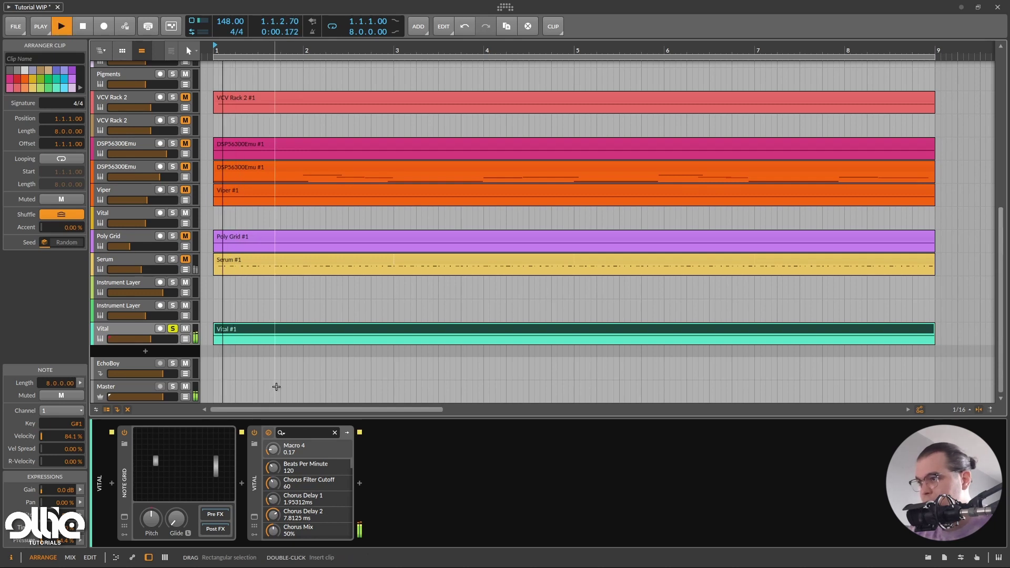
pyautogui.press('space')
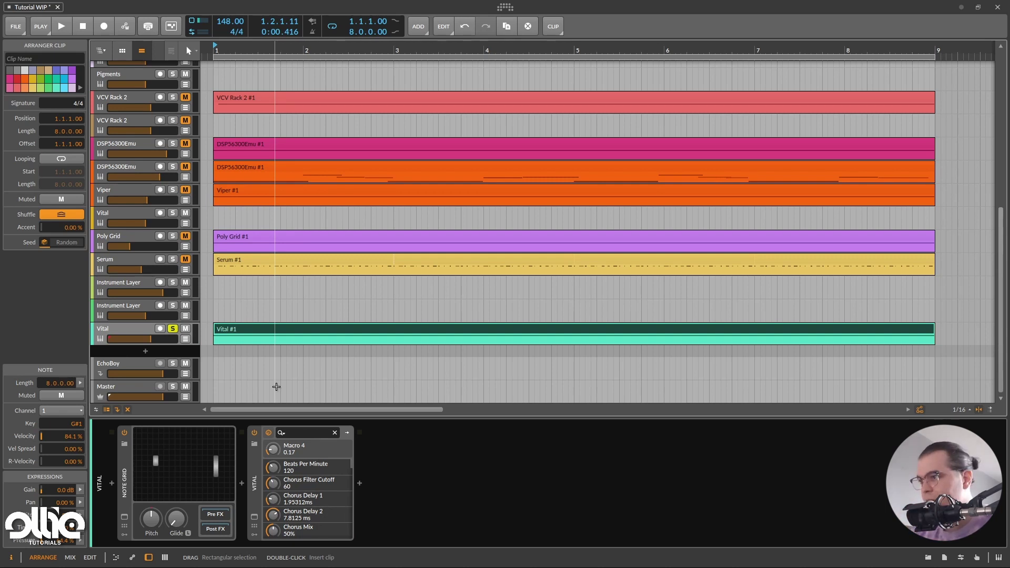
# - Widen the gap between Note In and Note Out in Vital's Note Grid and place an LFO module above the cables
pyautogui.click(184, 463)
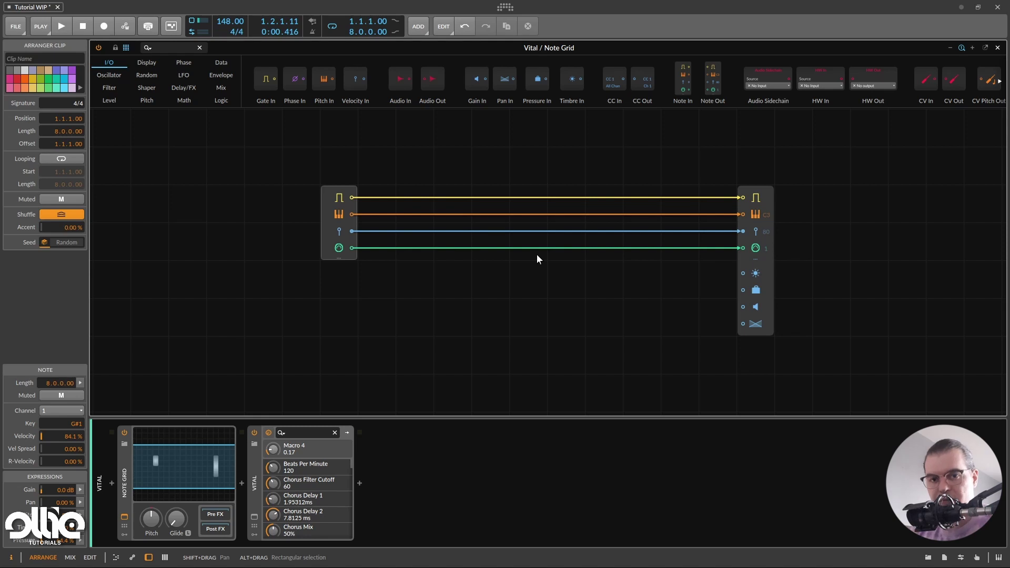
pyautogui.moveTo(327, 215); pyautogui.dragTo(251, 215)
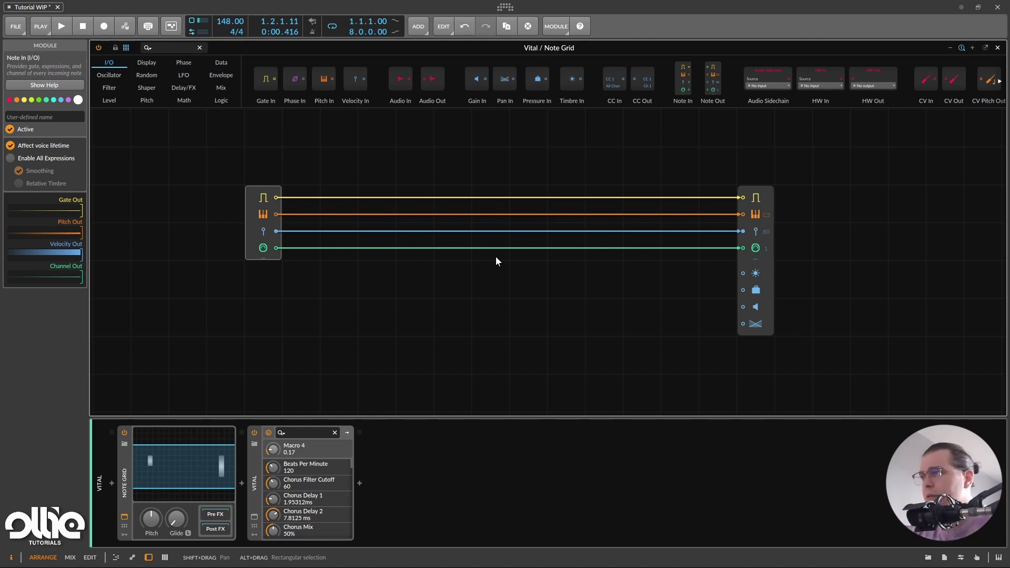
pyautogui.click(187, 75)
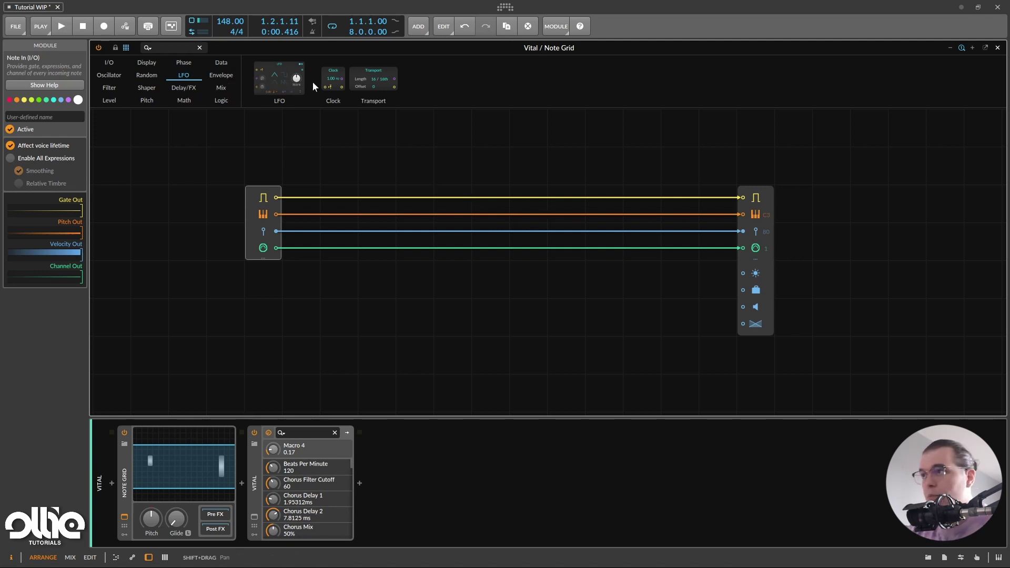
pyautogui.moveTo(298, 81); pyautogui.dragTo(494, 193)
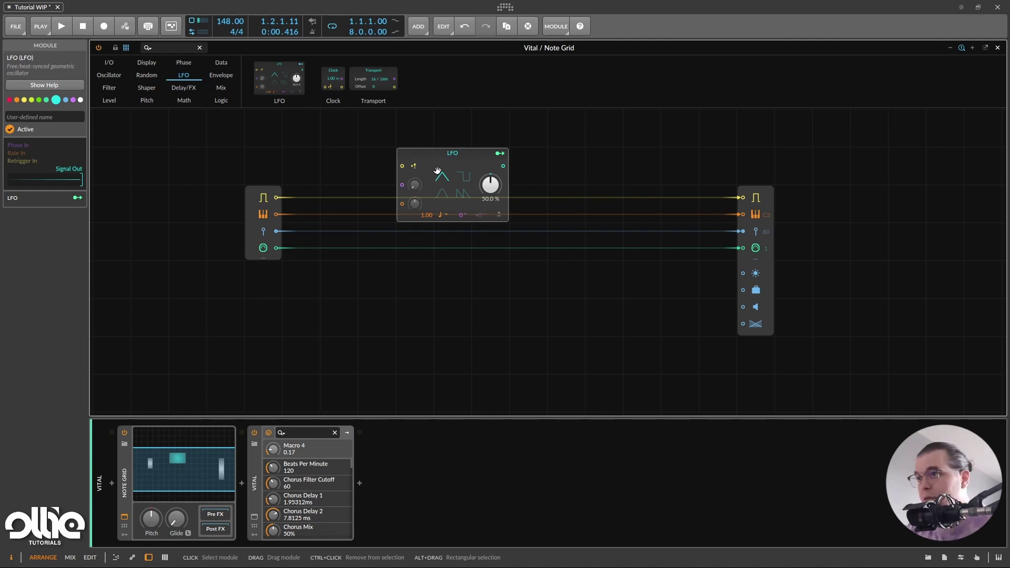
pyautogui.moveTo(437, 170); pyautogui.dragTo(437, 130)
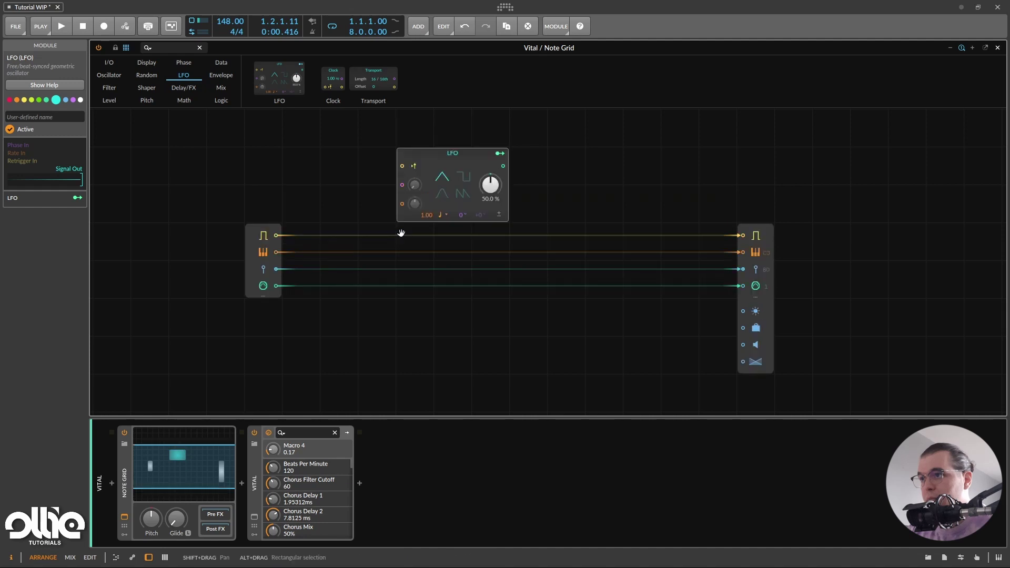
# - Set the LFO's timebase to 16th note and its waveform to square
pyautogui.click(443, 214)
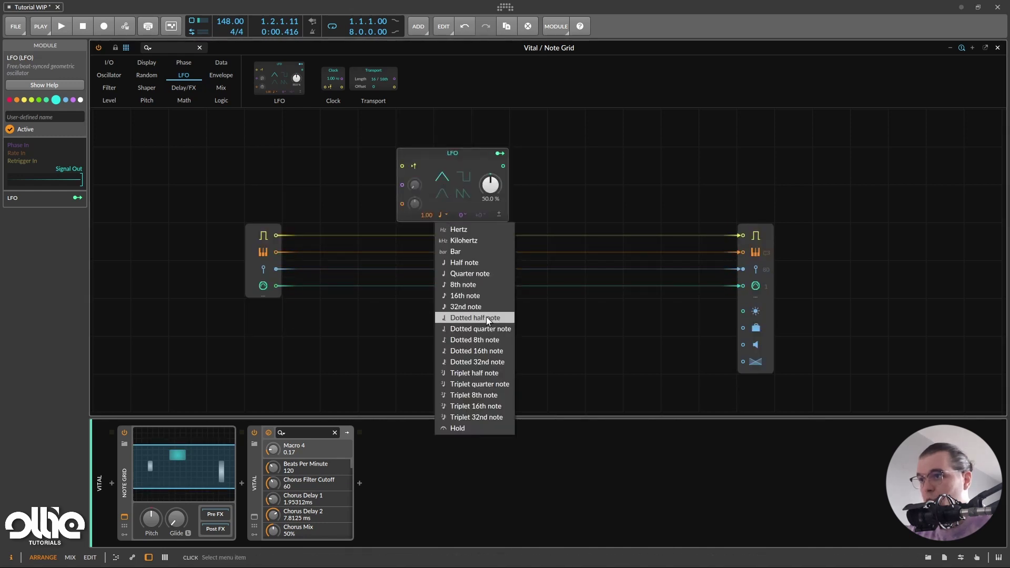
pyautogui.click(489, 295)
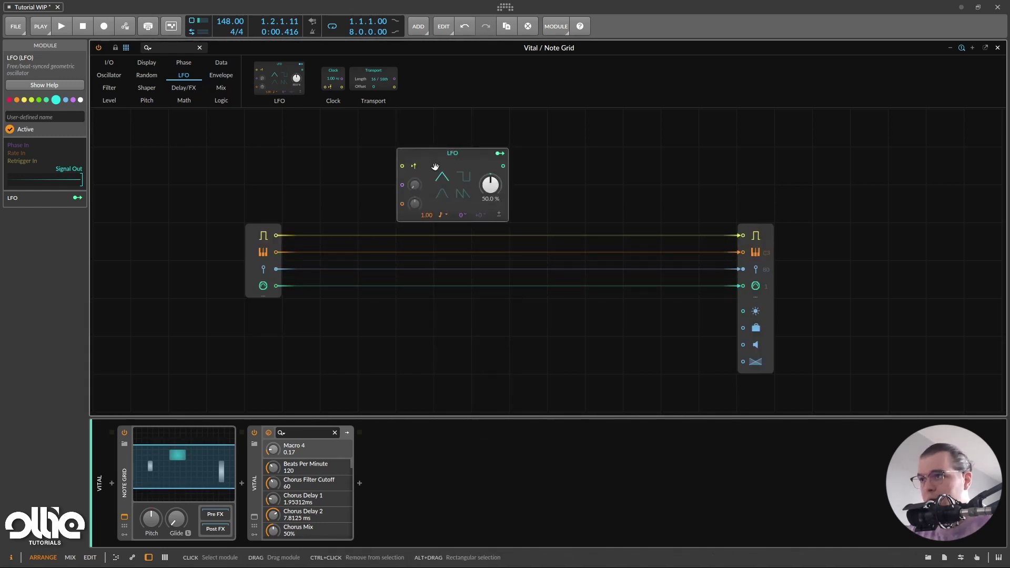
pyautogui.click(463, 178)
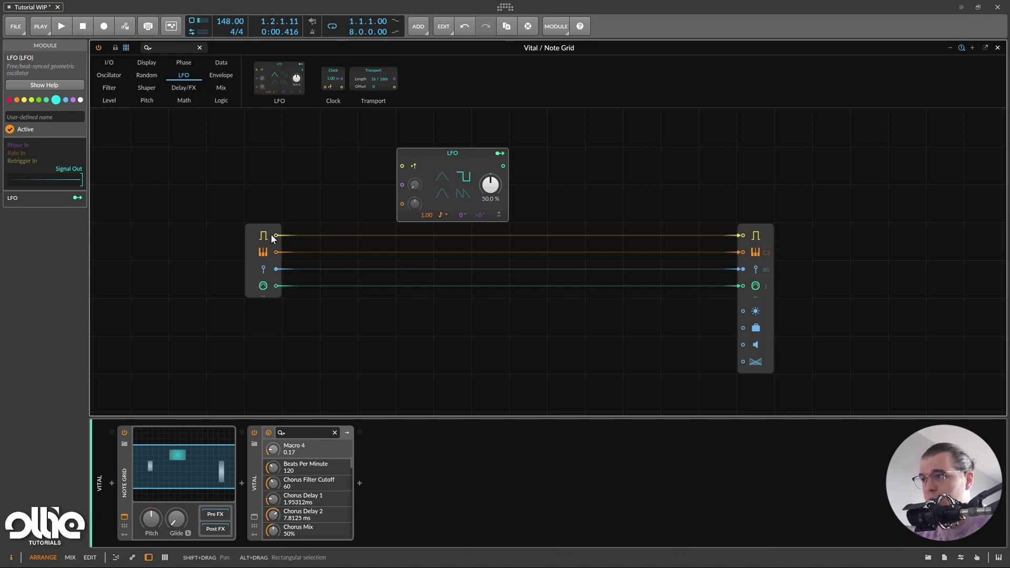
# - Connect Note In's gate to the LFO's retrigger and the LFO's output to Note Out's gate, and start playback
pyautogui.moveTo(269, 239); pyautogui.dragTo(402, 165)
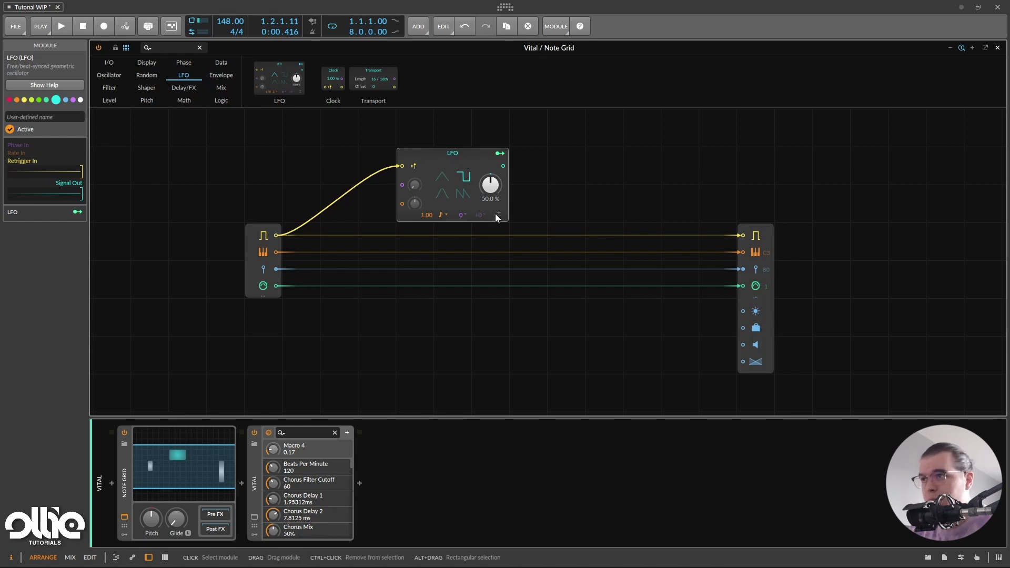
pyautogui.moveTo(504, 166); pyautogui.dragTo(743, 237)
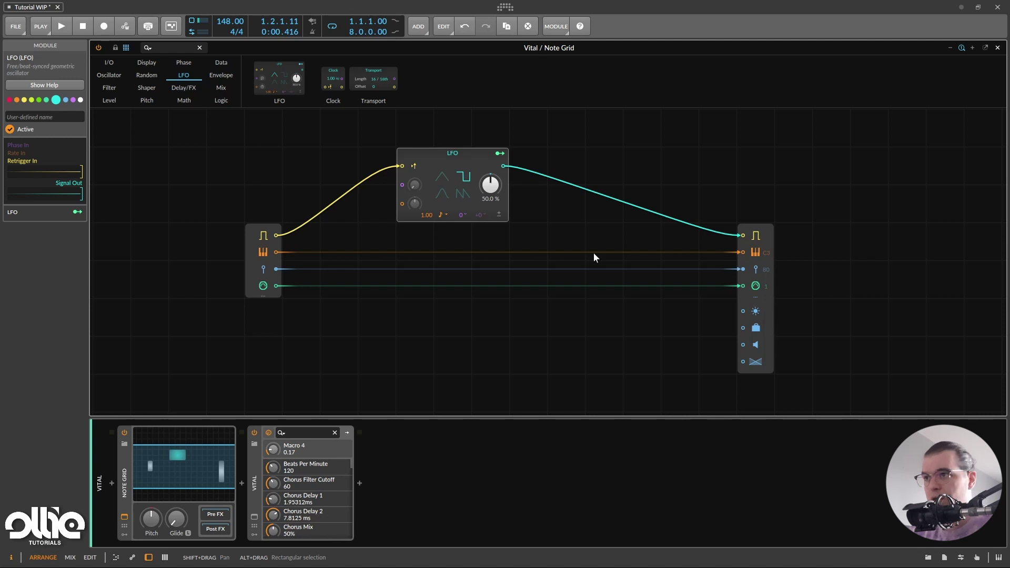
pyautogui.press('space')
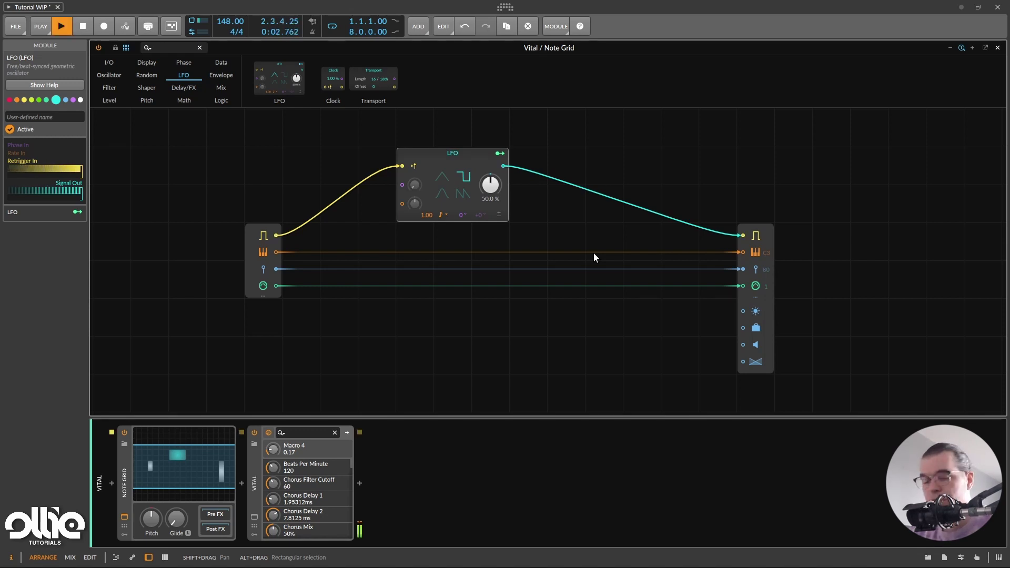
# - Audition the gated clip with the LFO's skew lowered to 11.5 %, and reset the skew to 50 %
pyautogui.press('space')
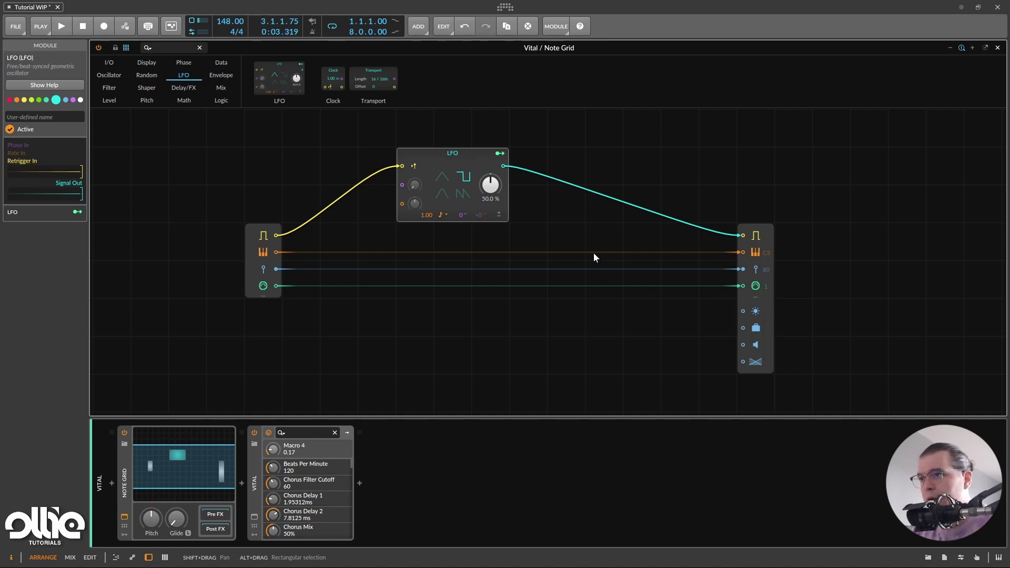
pyautogui.moveTo(489, 185)
pyautogui.mouseDown()
pyautogui.moveTo(489, 218)
pyautogui.moveTo(490, 171)
pyautogui.moveTo(495, 203)
pyautogui.mouseUp()
pyautogui.press('space')
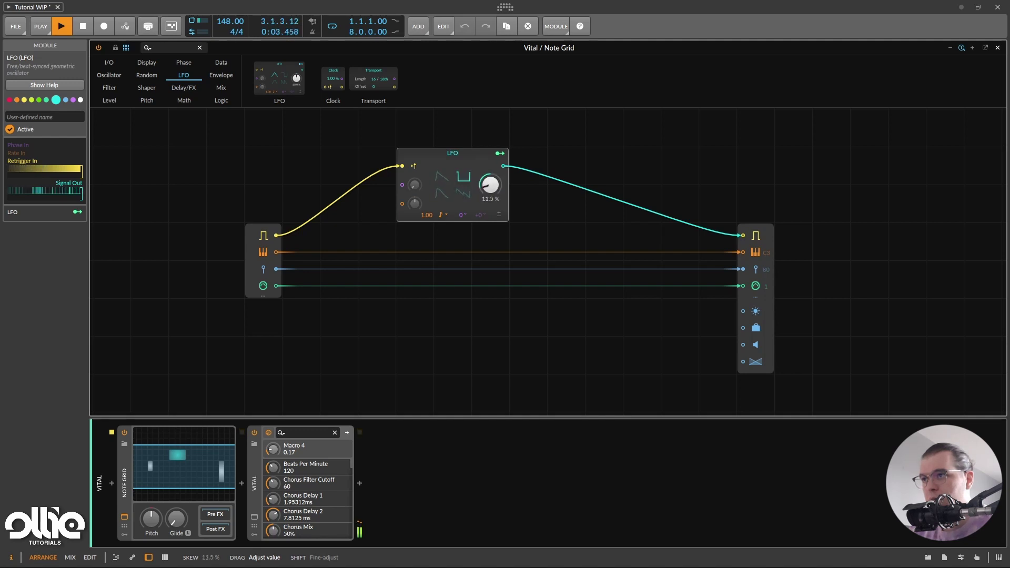
pyautogui.doubleClick(494, 195)
pyautogui.press('space')
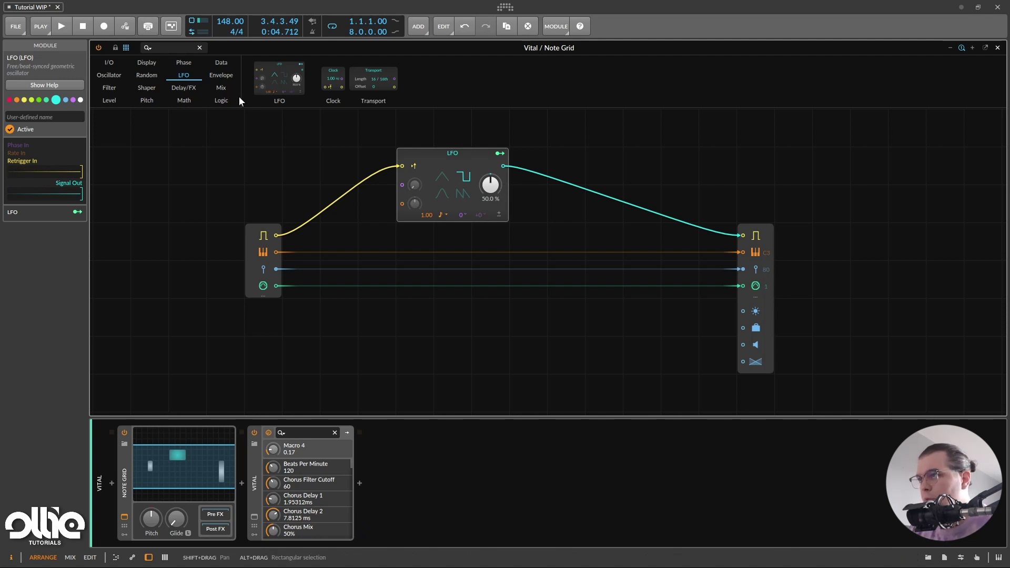
# - Search the modules for "random", place a Dice module above Note In, and connect the LFO's output to its trigger input
pyautogui.write('ra')
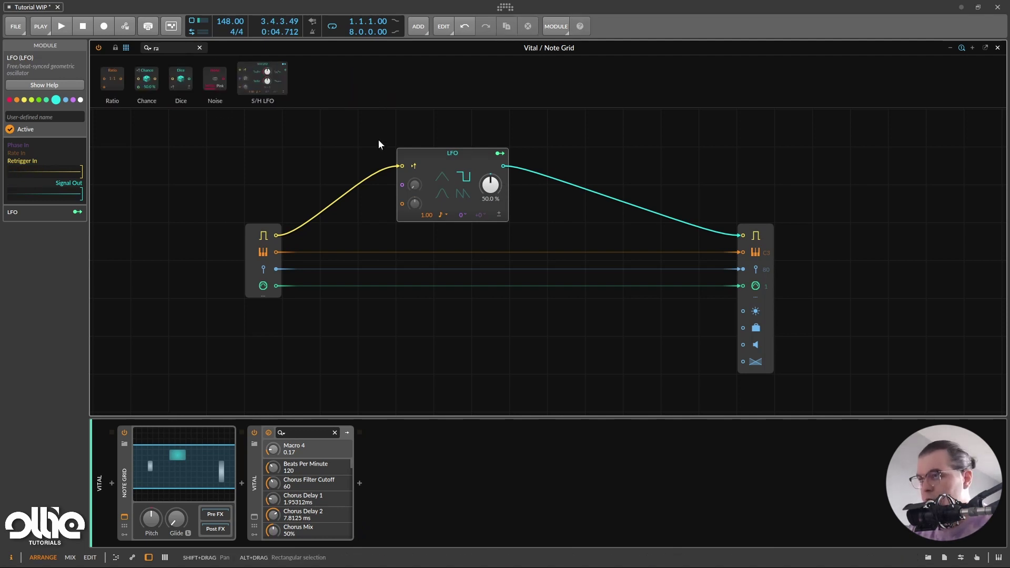
pyautogui.write('ndom')
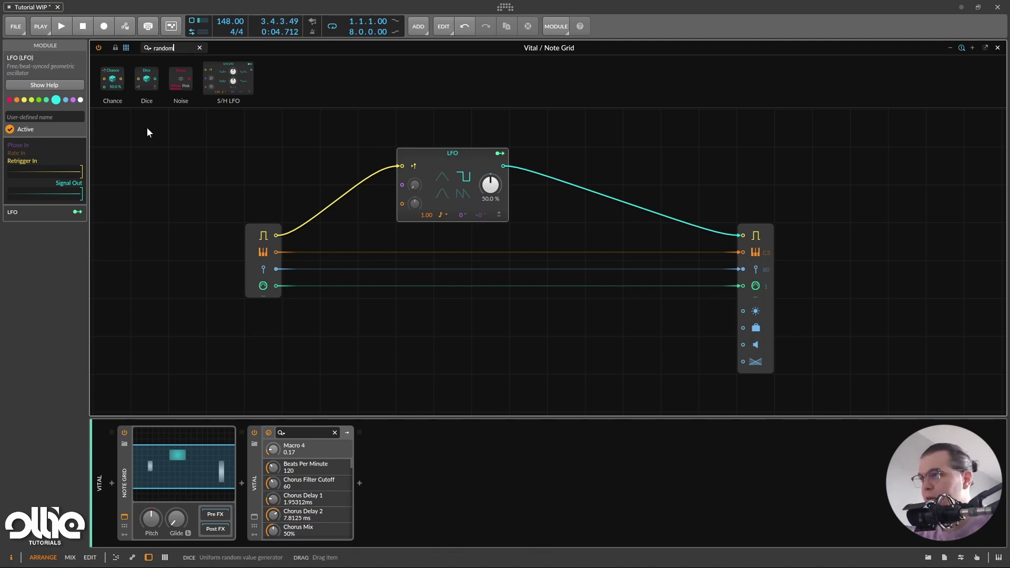
pyautogui.moveTo(151, 84); pyautogui.dragTo(265, 166)
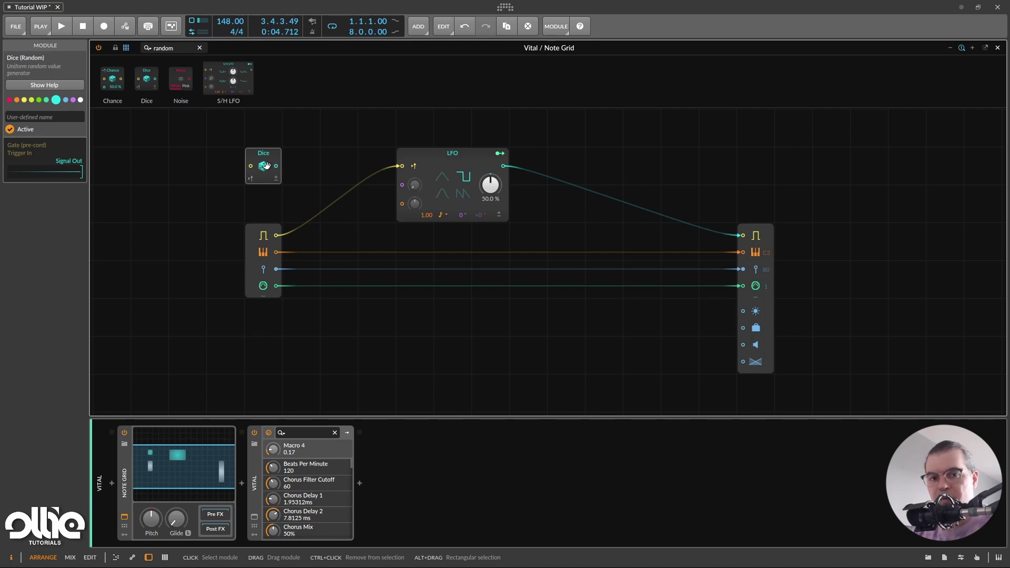
pyautogui.moveTo(278, 156); pyautogui.dragTo(316, 156)
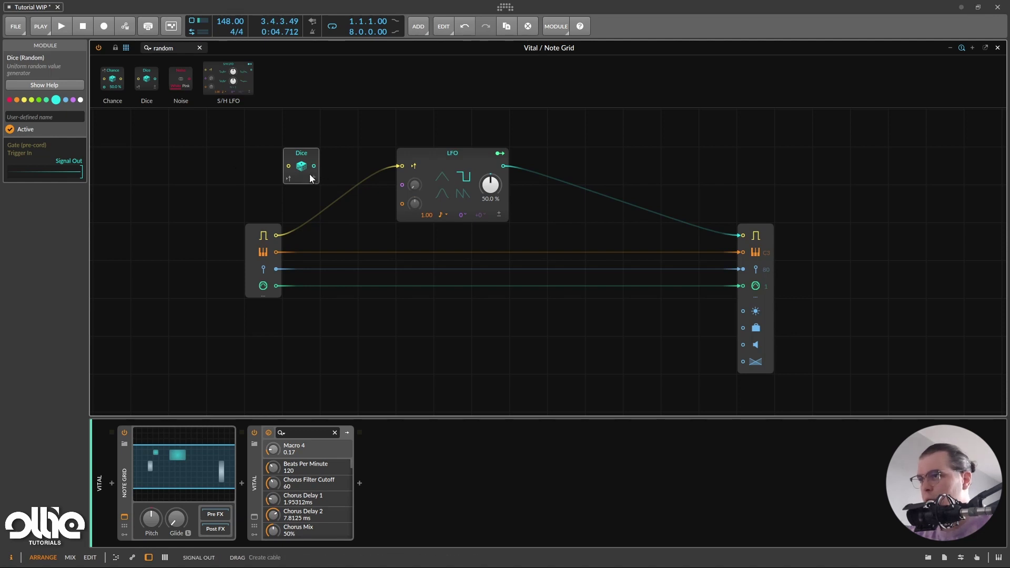
pyautogui.moveTo(288, 166); pyautogui.dragTo(505, 175)
pyautogui.moveTo(315, 169); pyautogui.dragTo(255, 178)
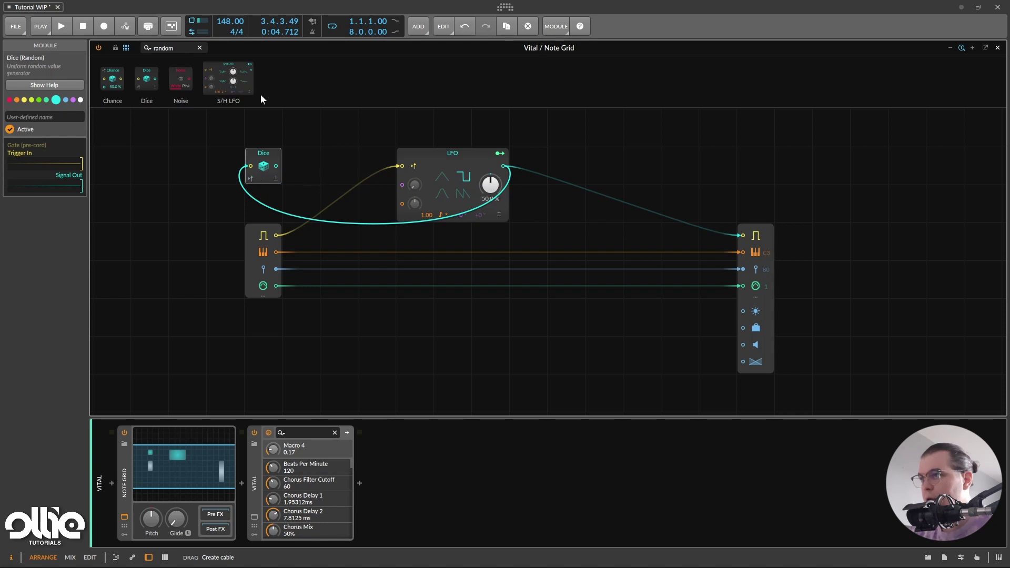
# - Find a Modulator Out module and place it directly beside the Dice so that the Dice's output feeds it
pyautogui.click(184, 52)
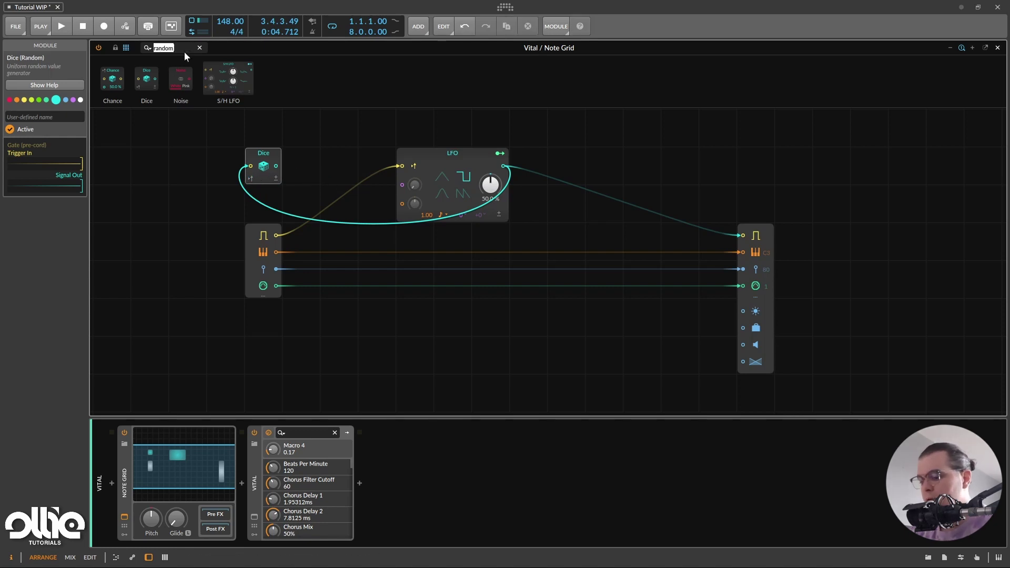
pyautogui.write('modul')
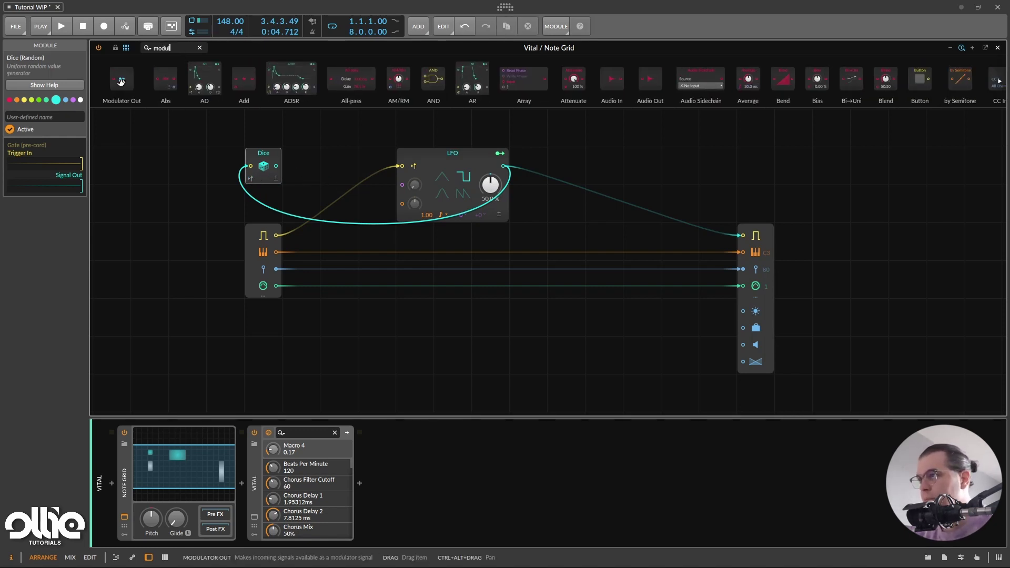
pyautogui.moveTo(121, 78); pyautogui.dragTo(304, 167)
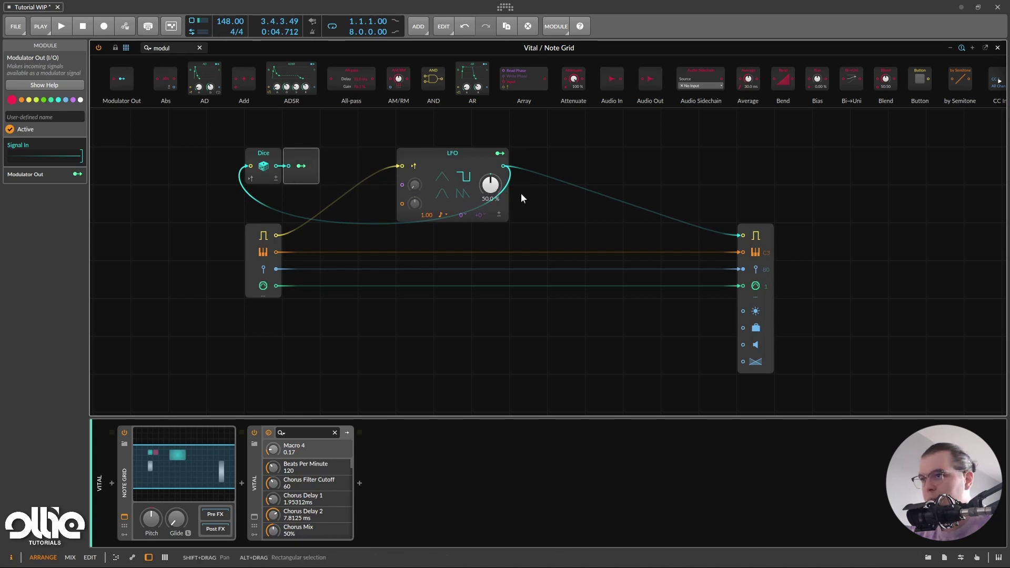
# - Set the LFO's skew to 0 %, modulate it by +1.000 from Modulator Out, and play the clip briefly
pyautogui.doubleClick(490, 184)
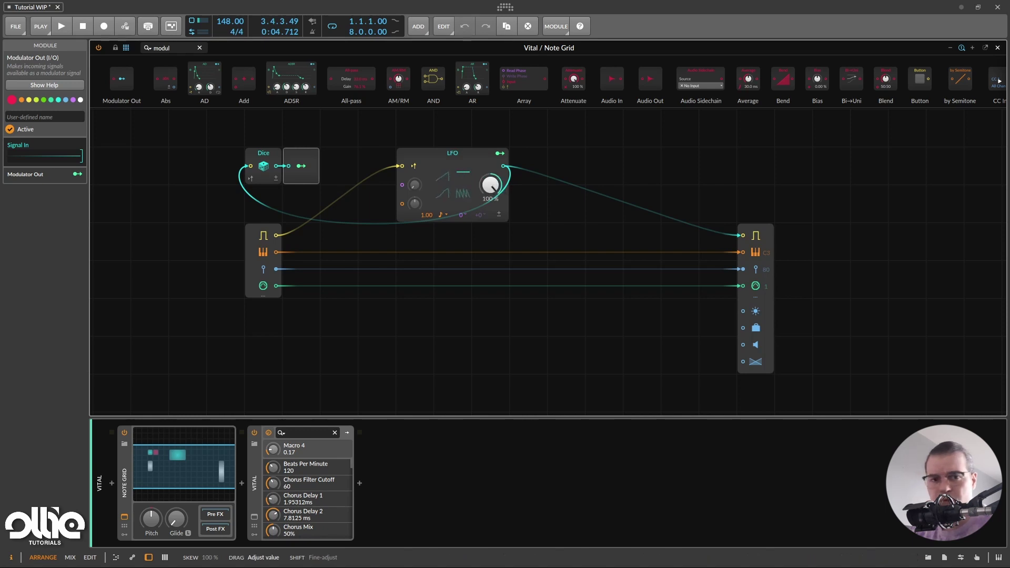
pyautogui.click(301, 165)
pyautogui.moveTo(491, 190); pyautogui.dragTo(491, 142)
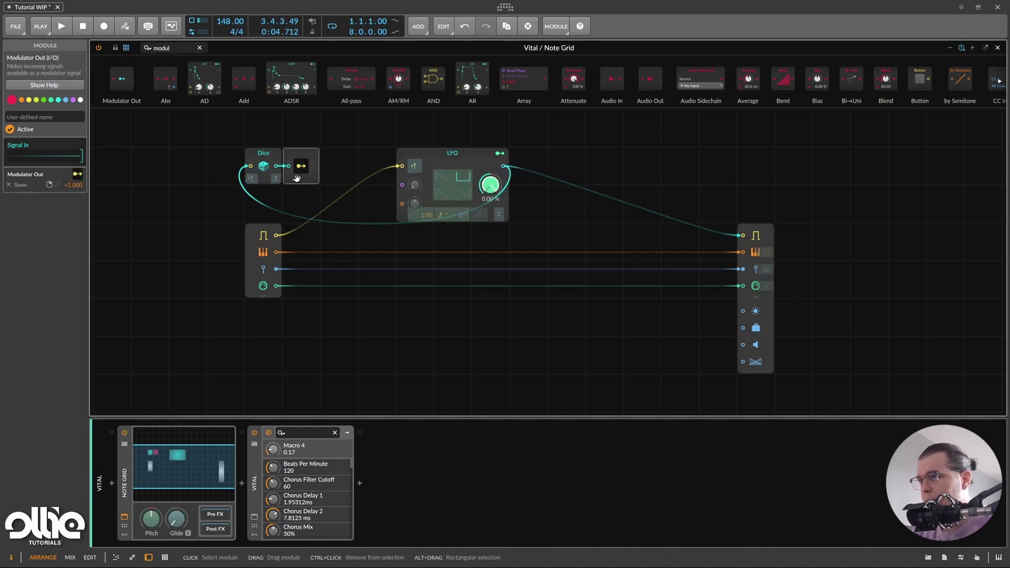
pyautogui.click(301, 166)
pyautogui.press('space')
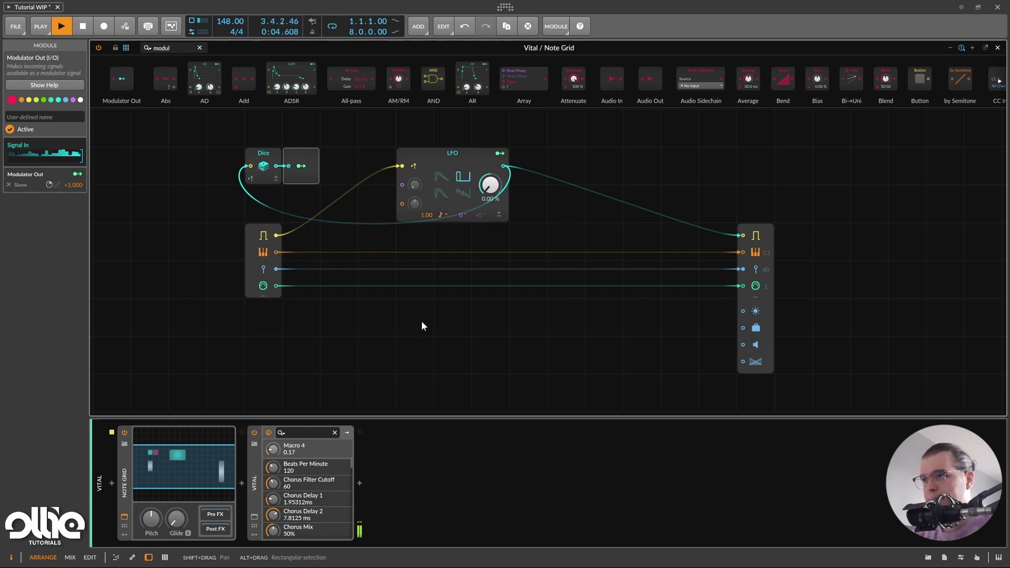
pyautogui.press('space')
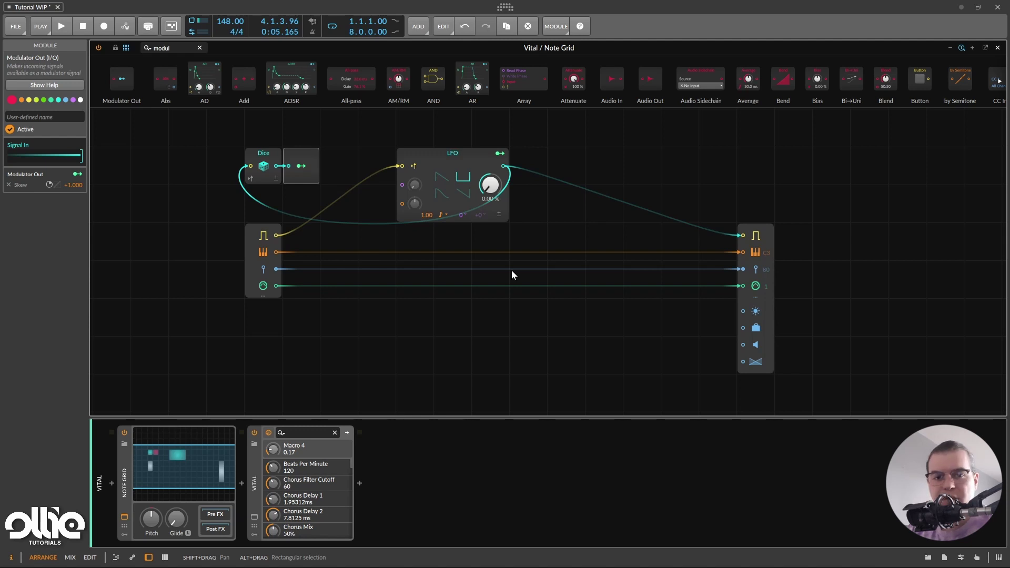
# - Search the modules for "random", place an S/H LFO below the cables, and connect Note In's gate to its retrigger input
pyautogui.click(179, 46)
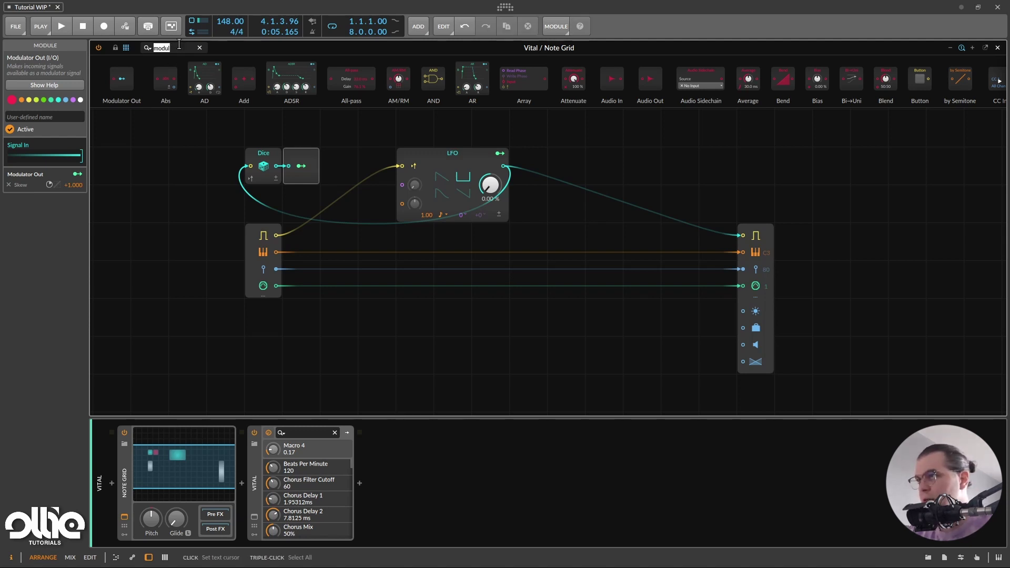
pyautogui.press('BackSpace')
pyautogui.press('BackSpace')
pyautogui.press('BackSpace')
pyautogui.press('BackSpace')
pyautogui.press('BackSpace')
pyautogui.write('random')
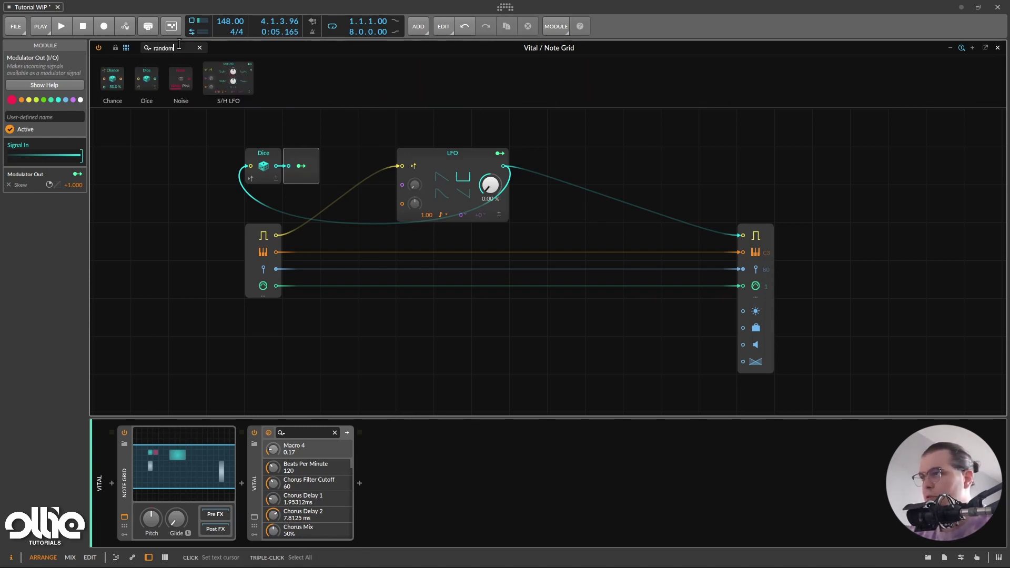
pyautogui.moveTo(234, 81); pyautogui.dragTo(428, 305)
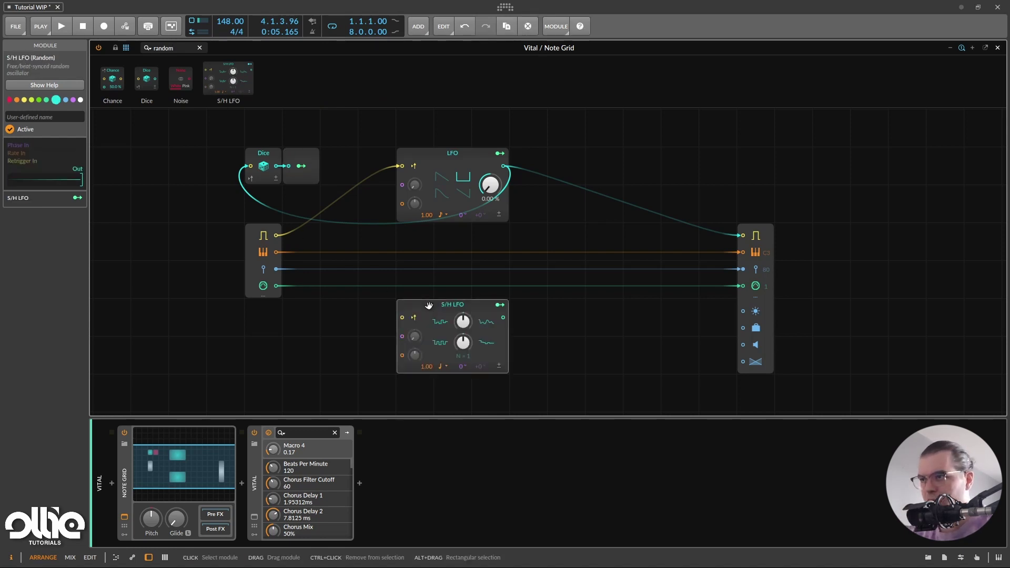
pyautogui.moveTo(402, 317); pyautogui.dragTo(276, 235)
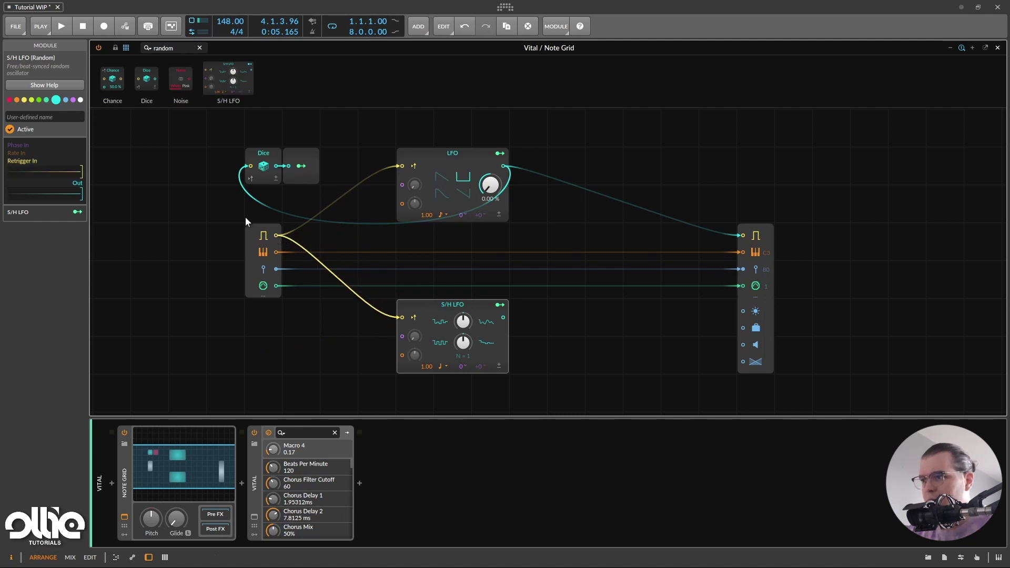
# - Set the S/H LFO's timebase to 16th note, move the module further down, and turn its upper knob to minimum
pyautogui.moveTo(455, 371); pyautogui.dragTo(448, 367)
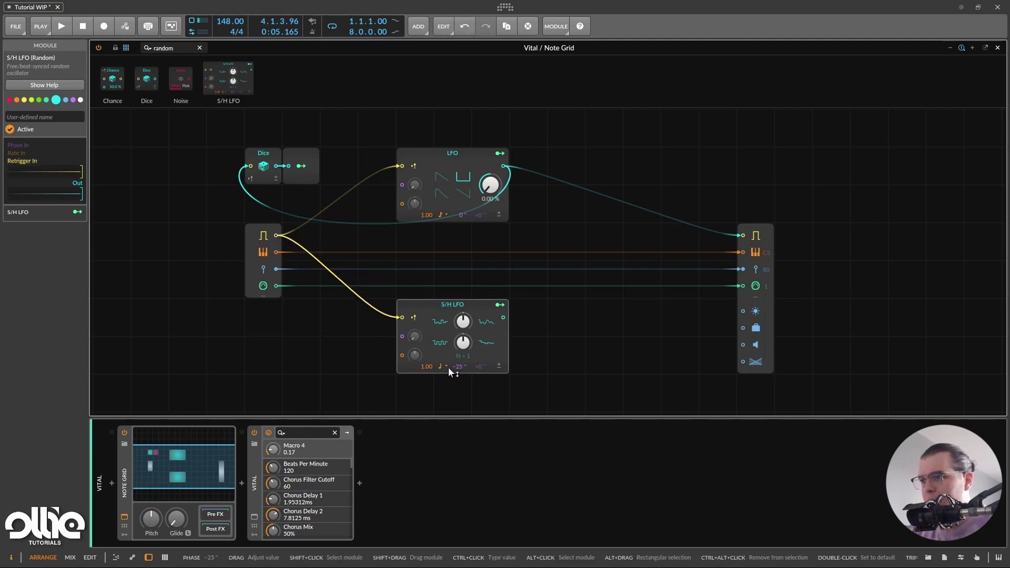
pyautogui.hotkey('ctrl', 'z')
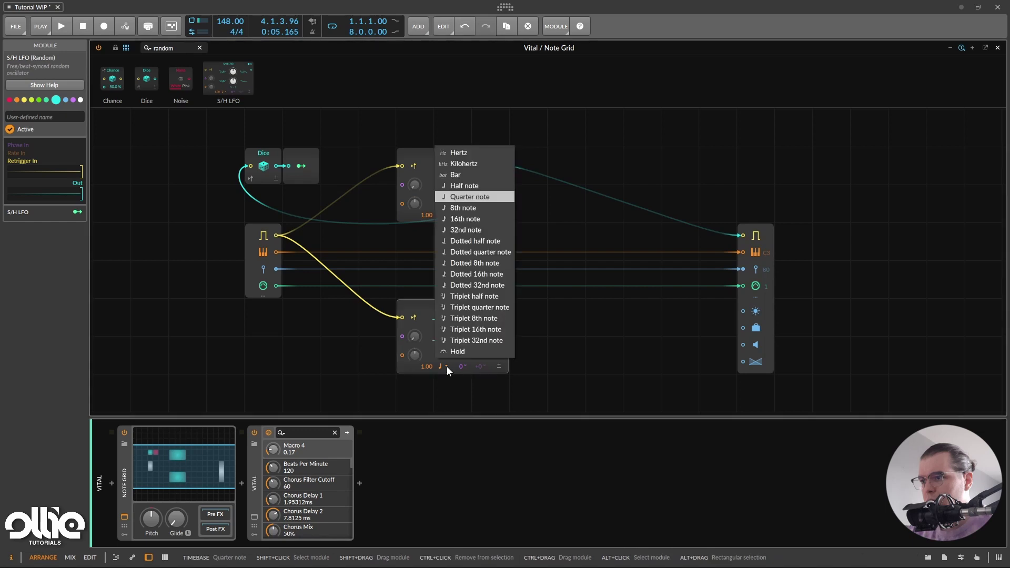
pyautogui.click(447, 366)
pyautogui.click(496, 220)
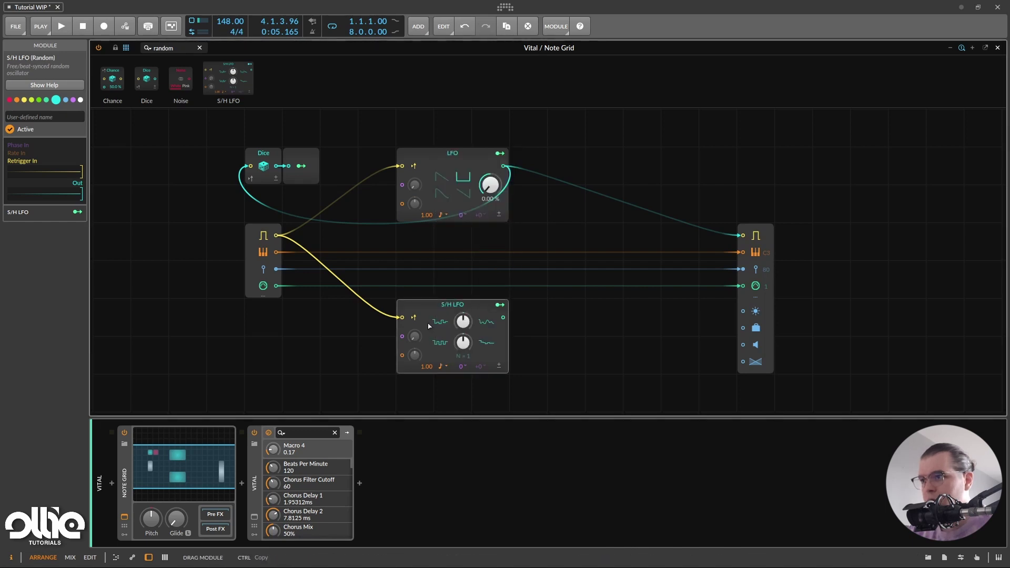
pyautogui.moveTo(424, 303); pyautogui.dragTo(462, 352)
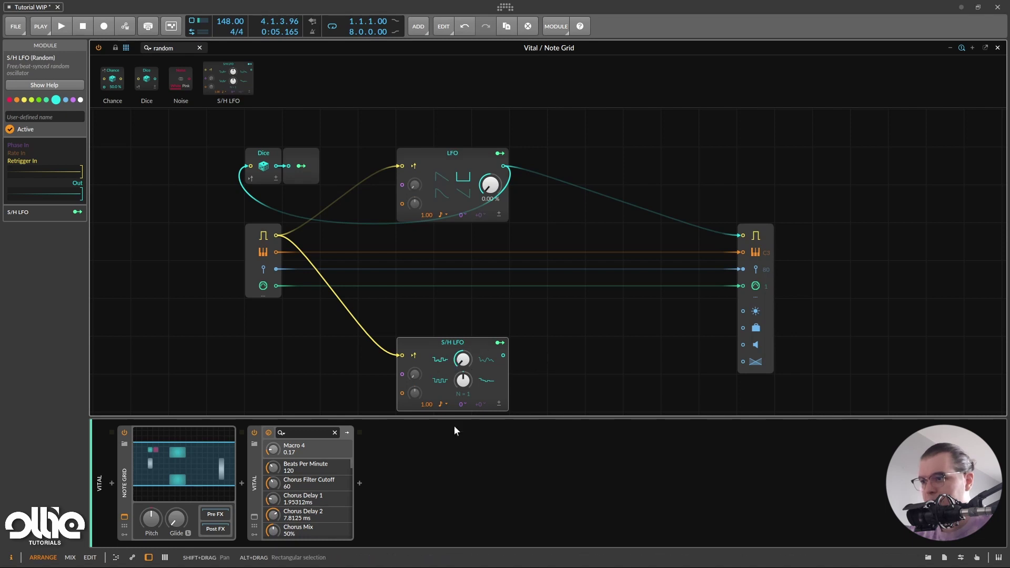
# - Connect the S/H LFO's output to Note Out's velocity input and play the clip briefly from the start
pyautogui.moveTo(503, 355); pyautogui.dragTo(762, 266)
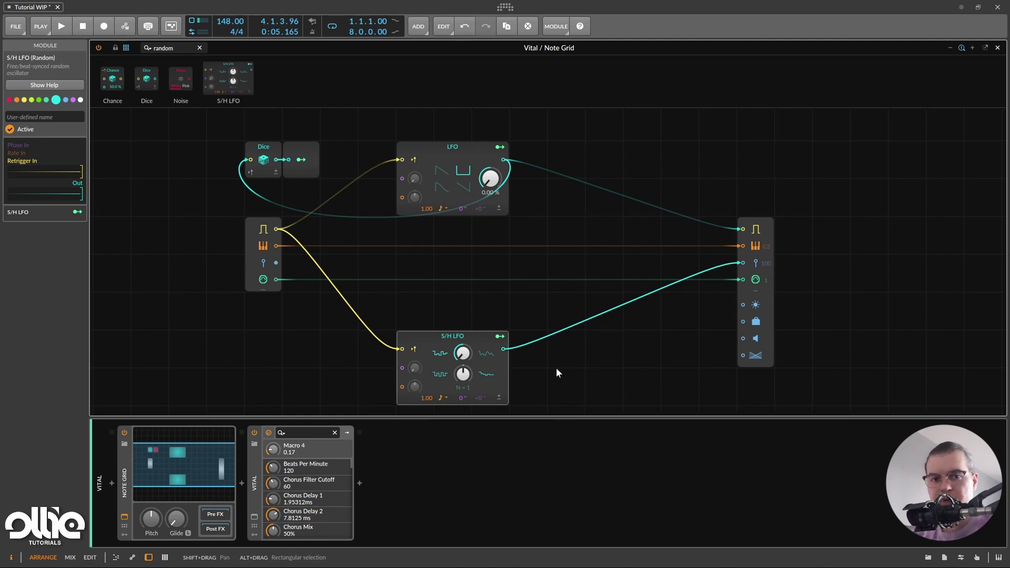
pyautogui.press('space')
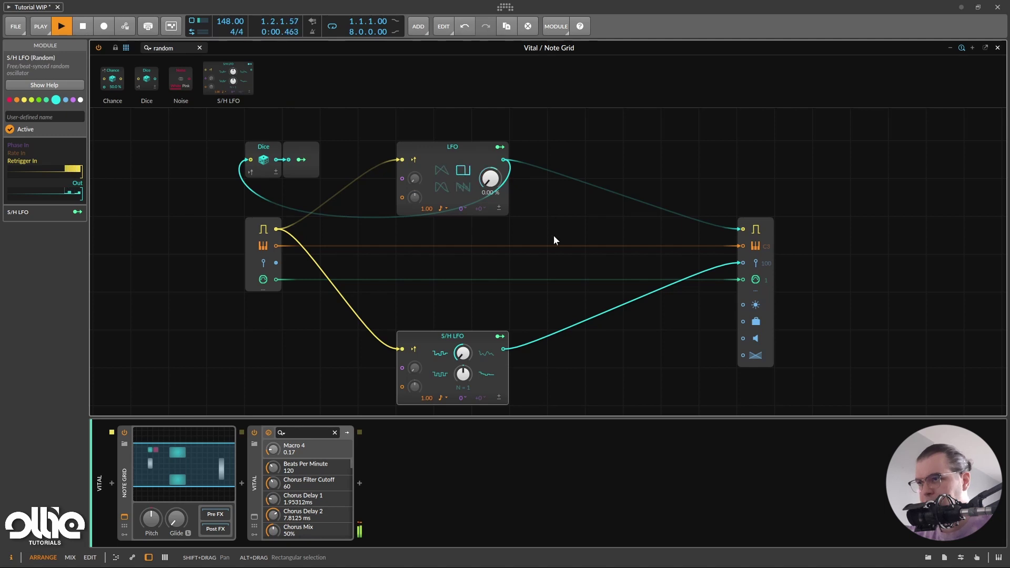
pyautogui.press('space')
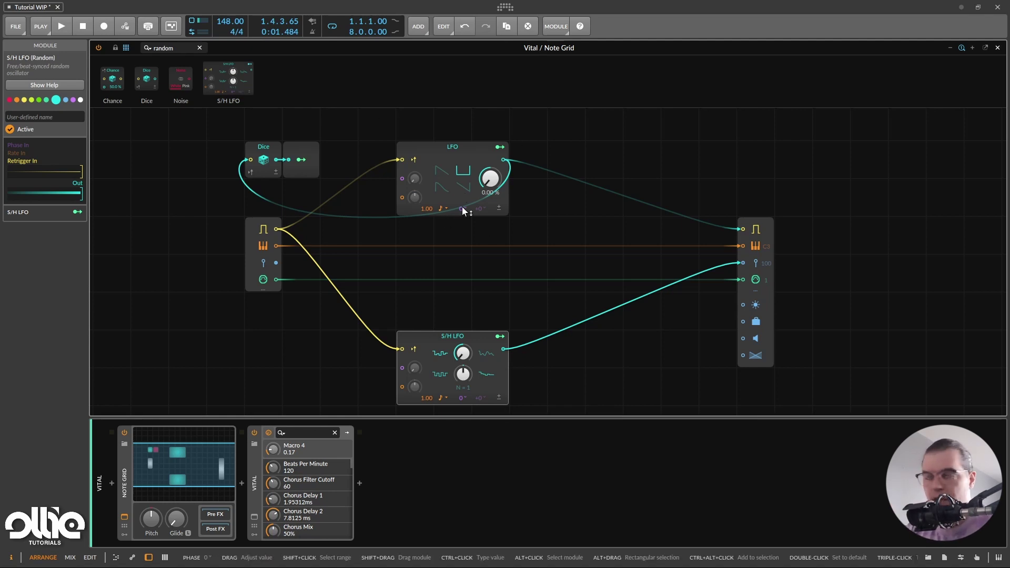
# - Add a second LFO with a square waveform beneath the first, and connect Note In's gate to its retrigger input
pyautogui.click(185, 52)
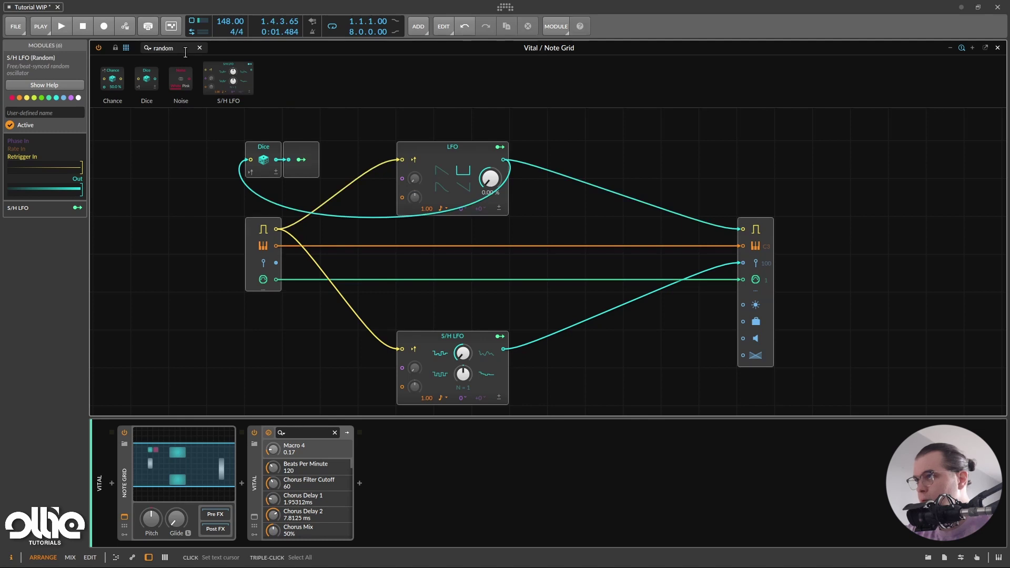
pyautogui.tripleClick(185, 49)
pyautogui.write('lfo')
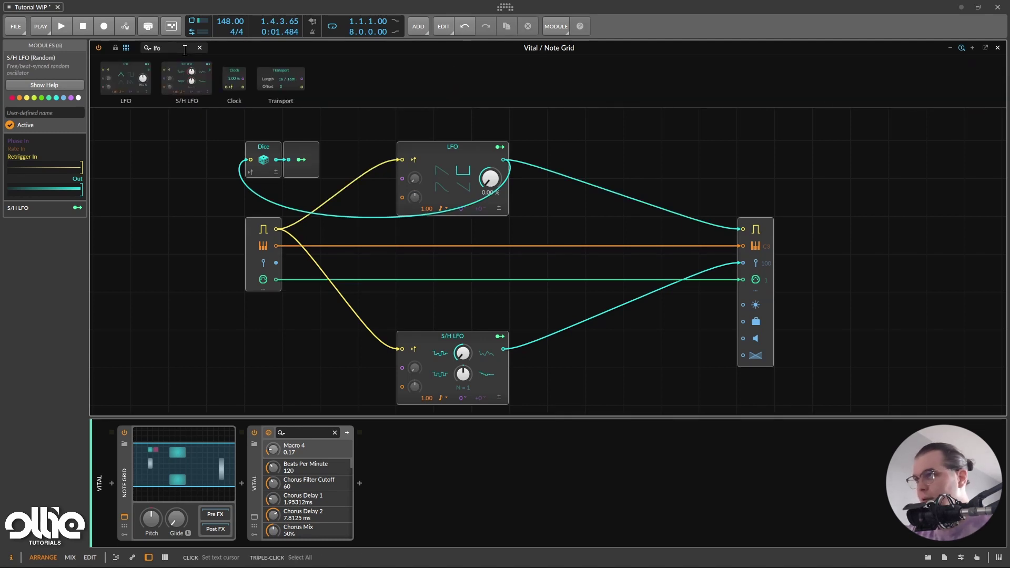
pyautogui.moveTo(126, 79); pyautogui.dragTo(380, 250)
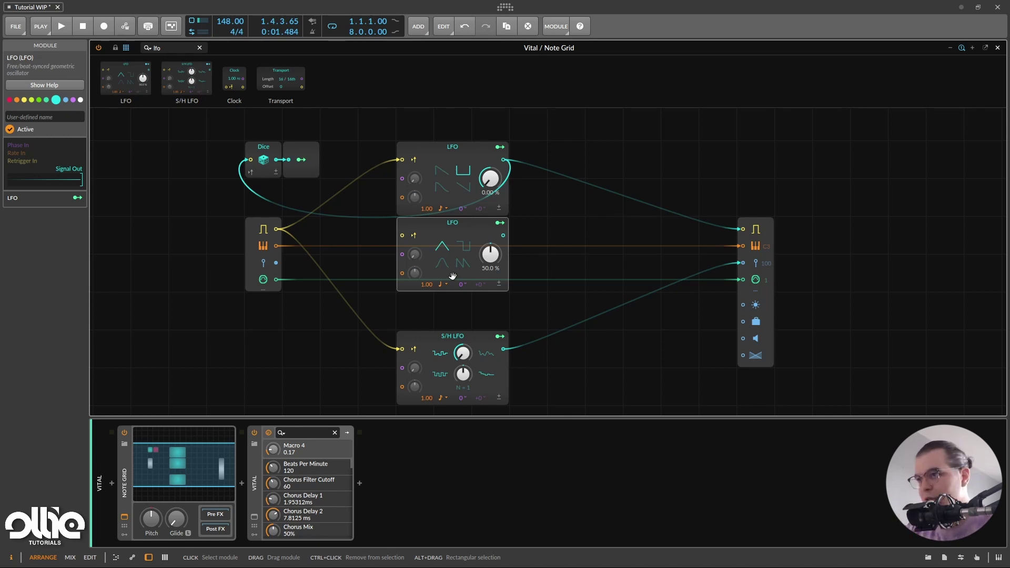
pyautogui.click(463, 248)
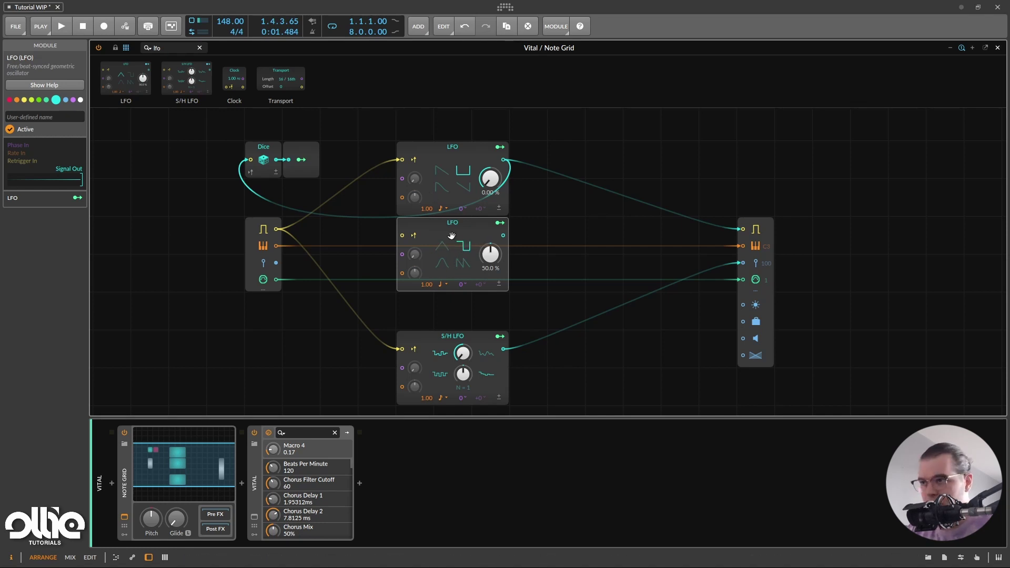
pyautogui.moveTo(402, 235); pyautogui.dragTo(276, 229)
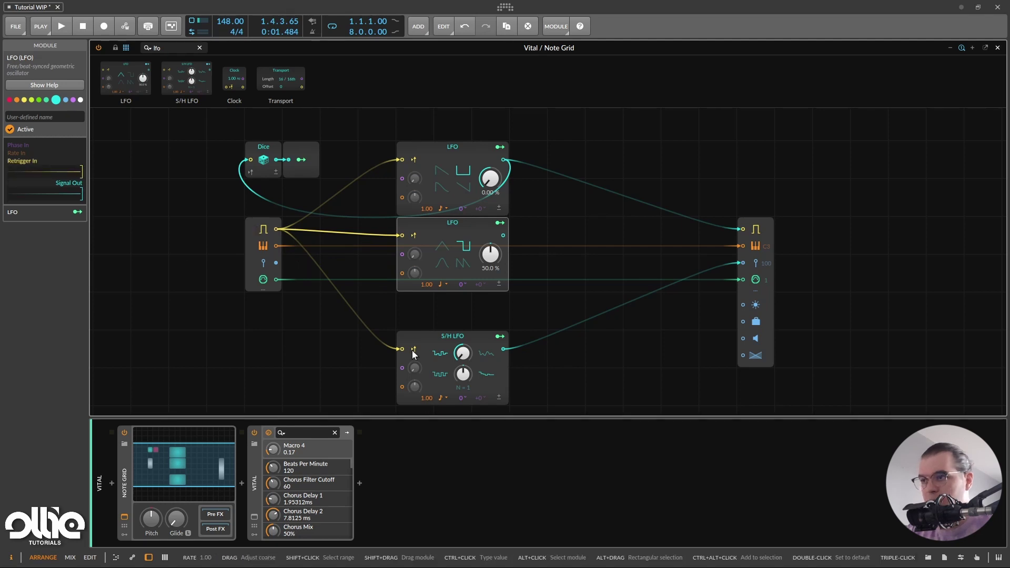
# - Place a second Dice module below the first and connect the second LFO's output to its trigger input
pyautogui.click(183, 46)
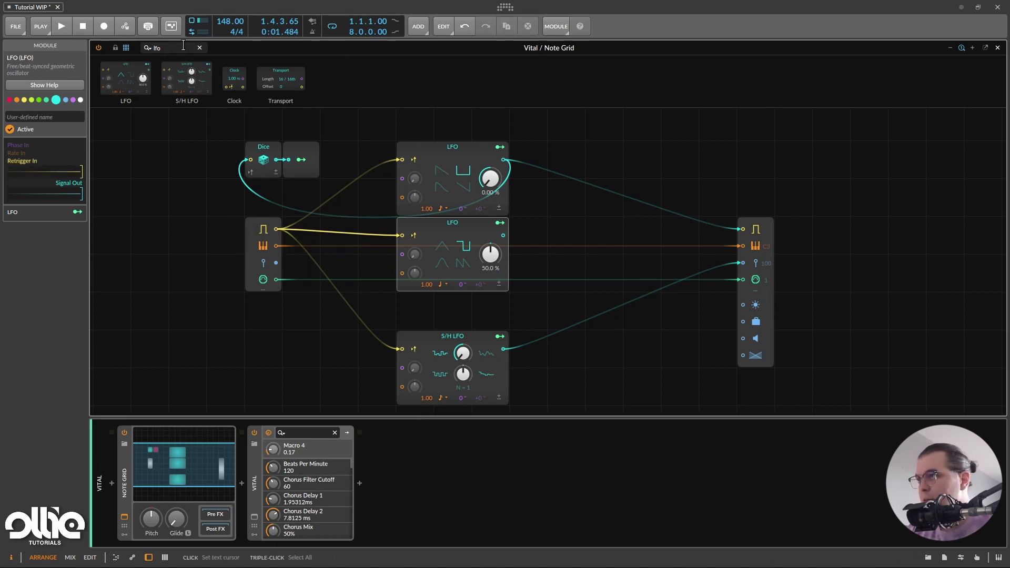
pyautogui.doubleClick(182, 48)
pyautogui.write('ice')
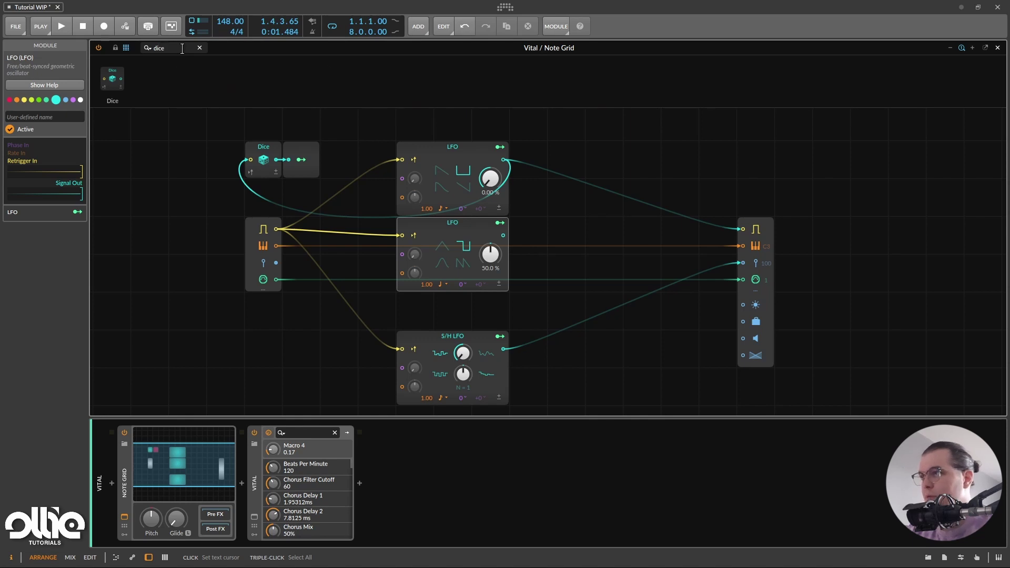
pyautogui.moveTo(112, 79); pyautogui.dragTo(502, 235)
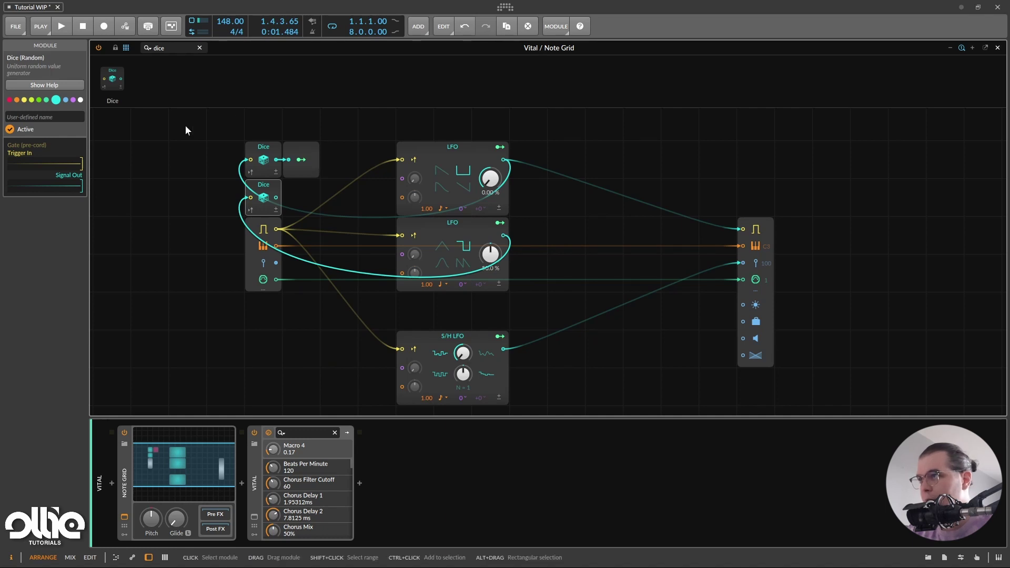
# - Add a Modulator Out module to the output of the second Dice
pyautogui.doubleClick(172, 48)
pyautogui.write('m')
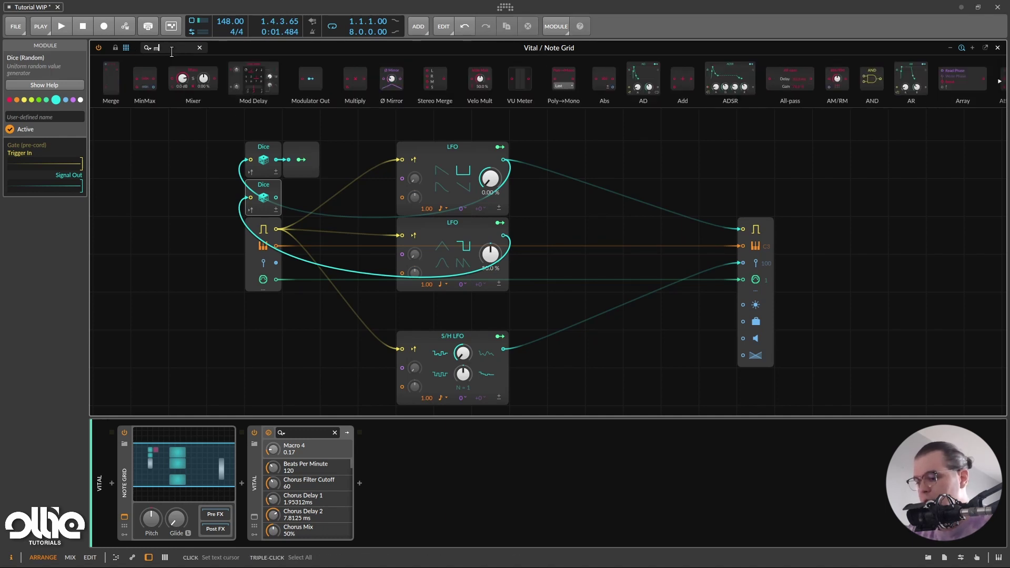
pyautogui.write('odu')
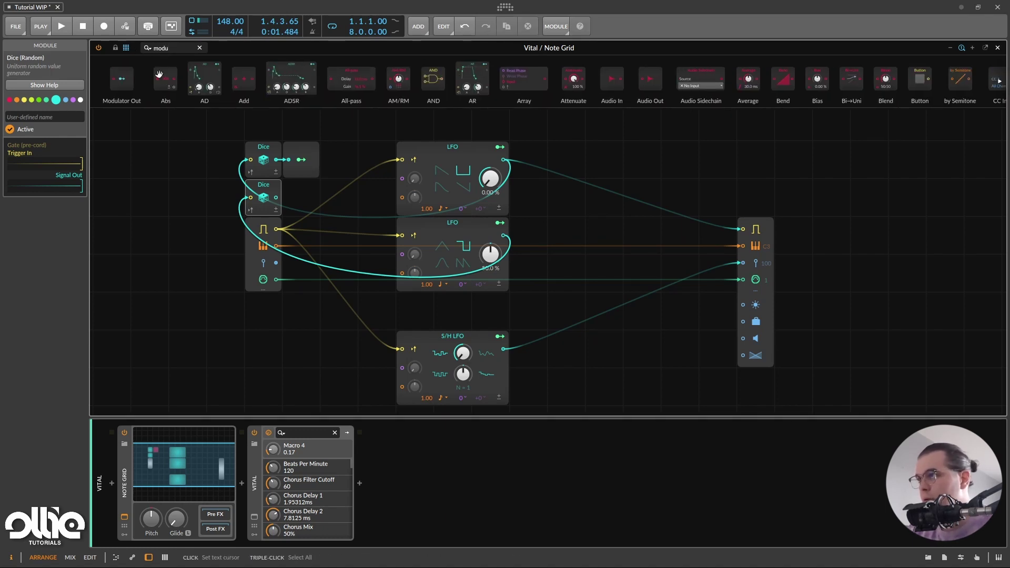
pyautogui.moveTo(121, 79); pyautogui.dragTo(276, 197)
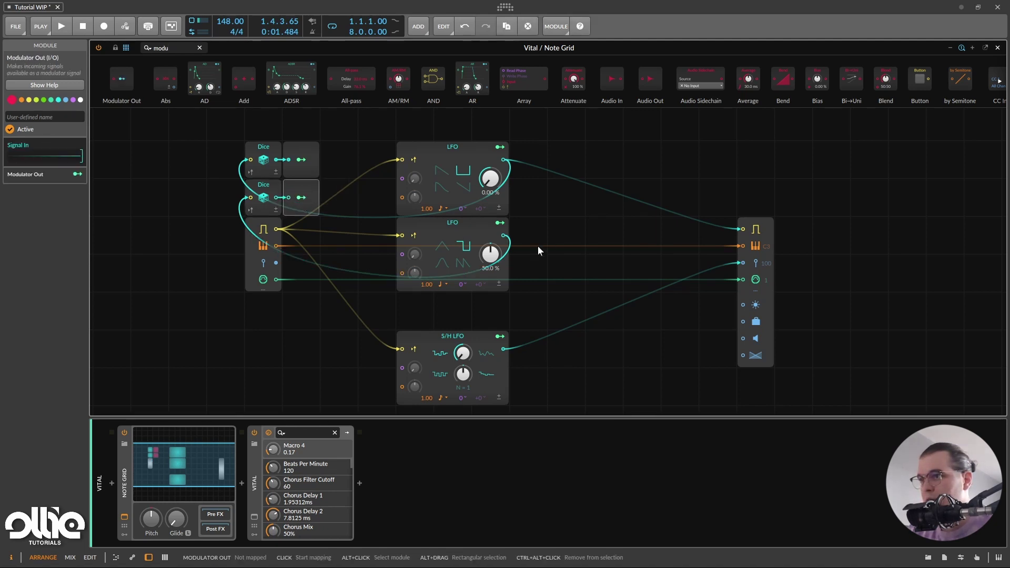
# - Map the second Modulator Out to the second LFO's skew at +1.000 with the skew at 0 %, and choose a different timebase for that LFO
pyautogui.click(301, 197)
pyautogui.moveTo(490, 257); pyautogui.dragTo(490, 239)
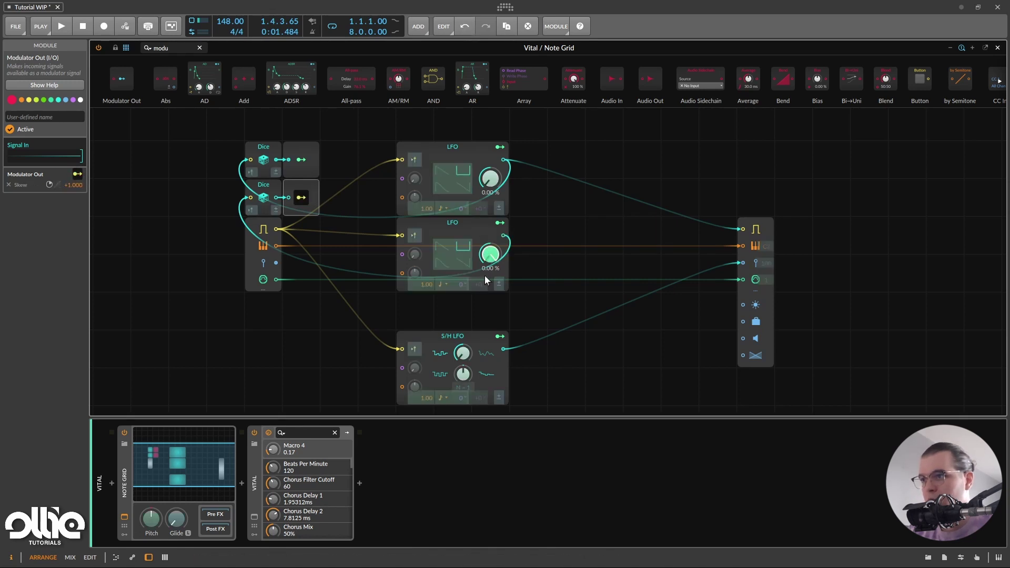
pyautogui.click(301, 197)
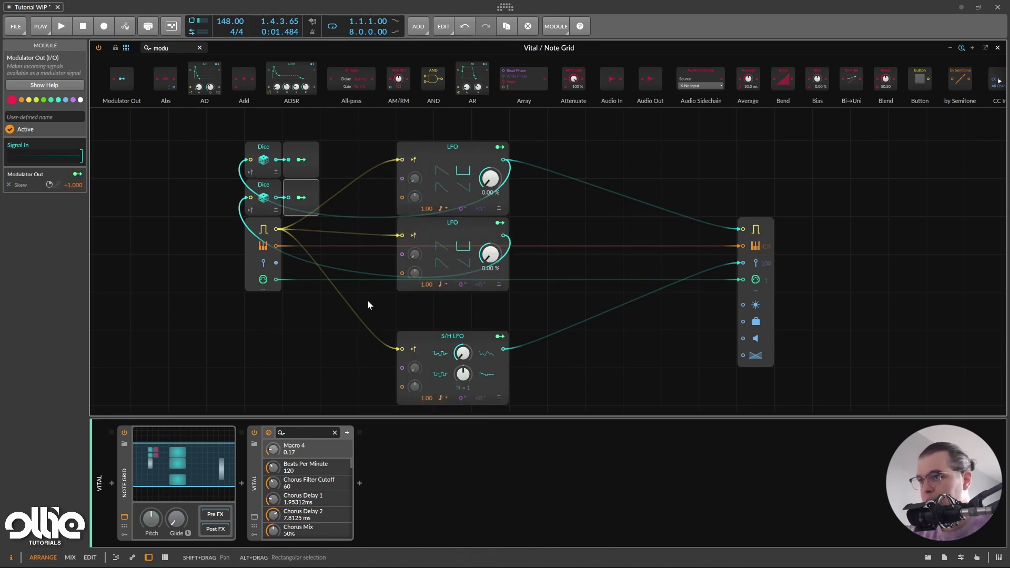
pyautogui.click(446, 284)
pyautogui.click(471, 345)
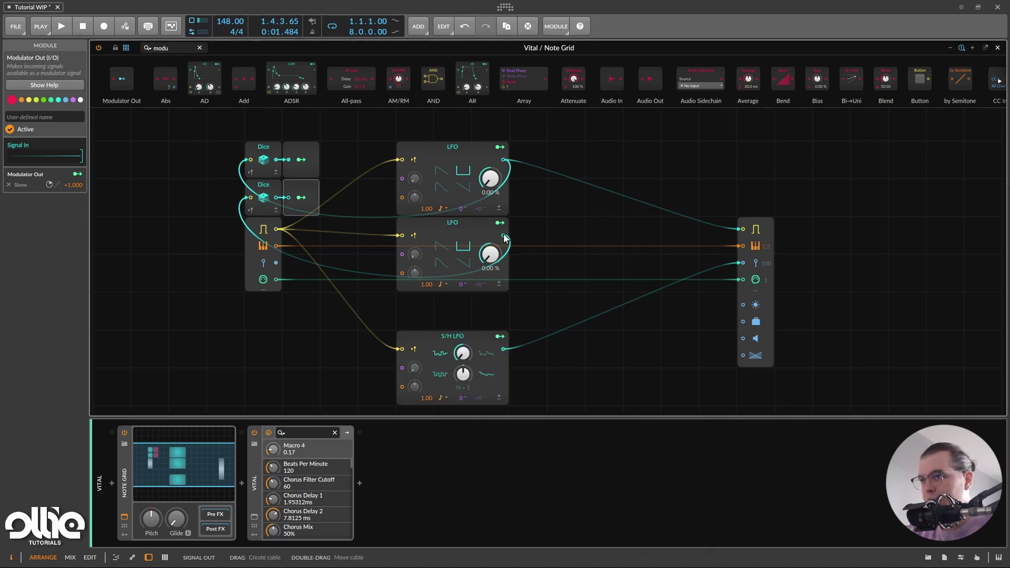
# - Audition the second LFO alone by connecting its output to Note Out's gate input and playing the clip, and remove the cable
pyautogui.moveTo(503, 235); pyautogui.dragTo(743, 230)
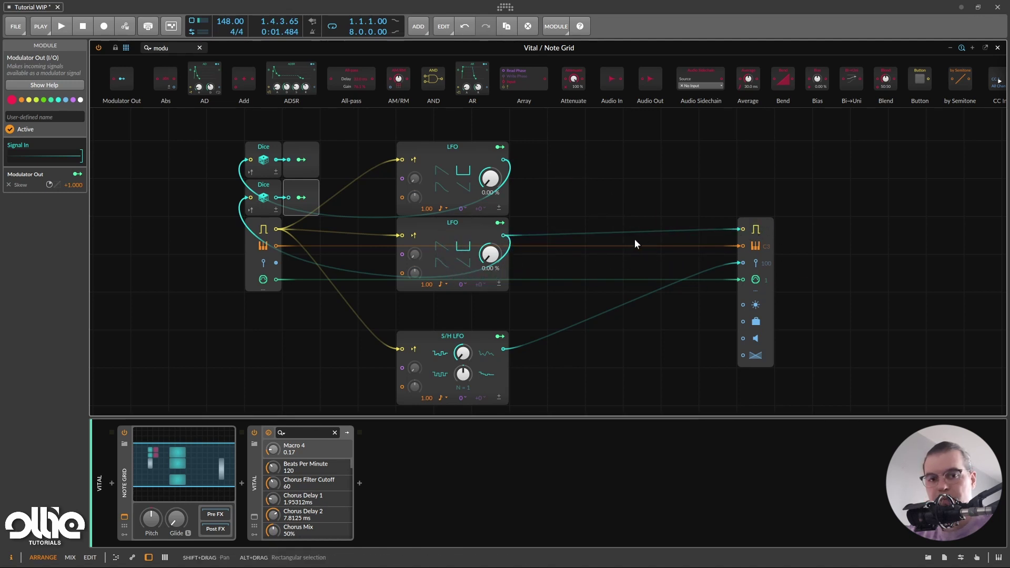
pyautogui.press('space')
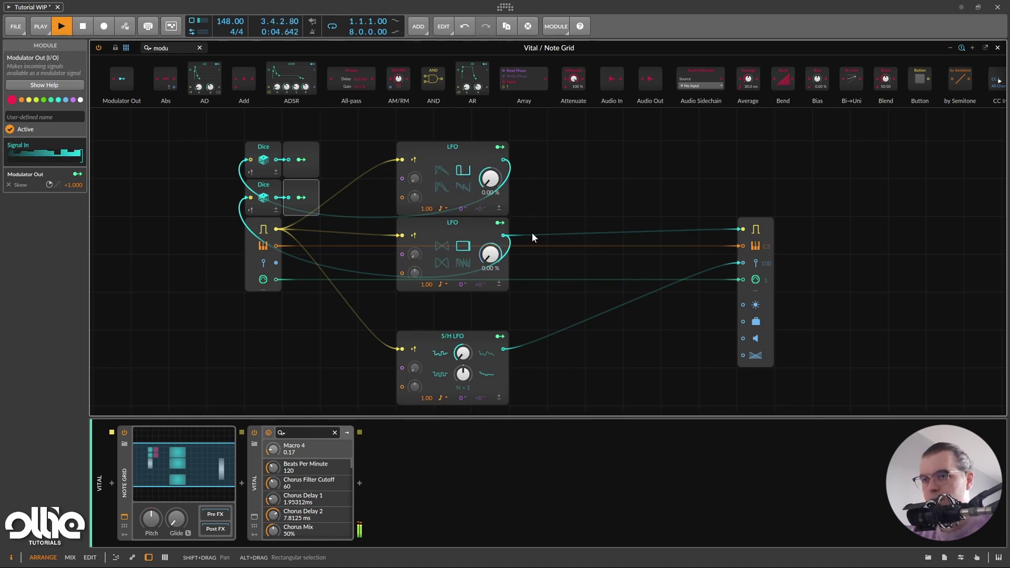
pyautogui.press('space')
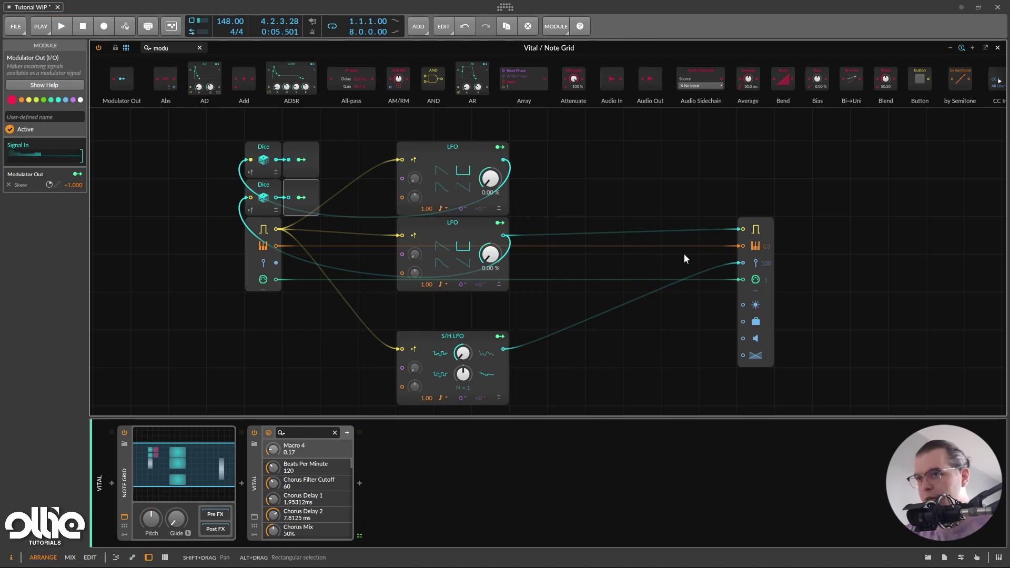
pyautogui.press('Delete')
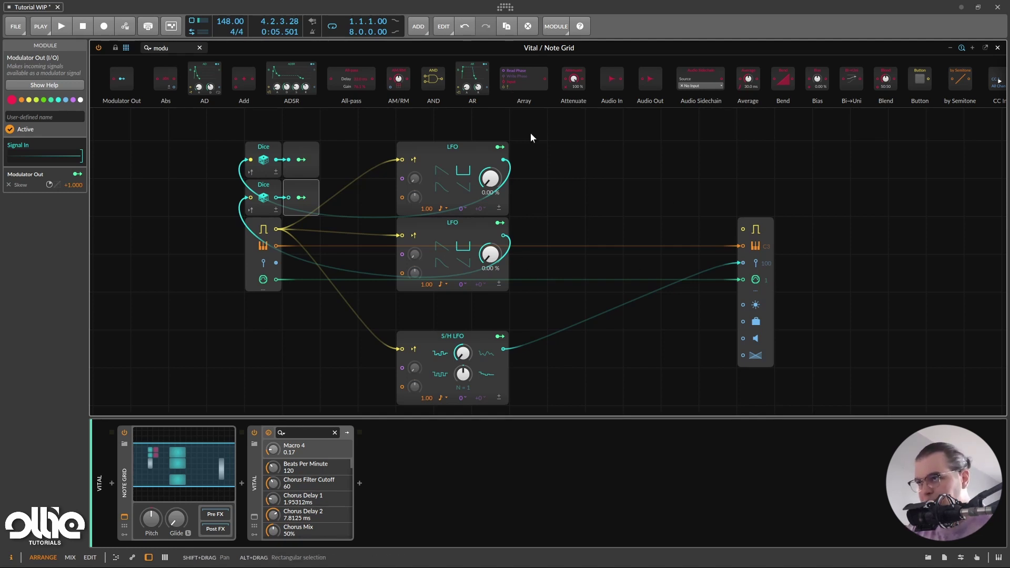
# - Add a Select module, feed both LFO outputs into its two signal inputs, and connect its output to Note Out's gate
pyautogui.hotkey('ctrl', 'f')
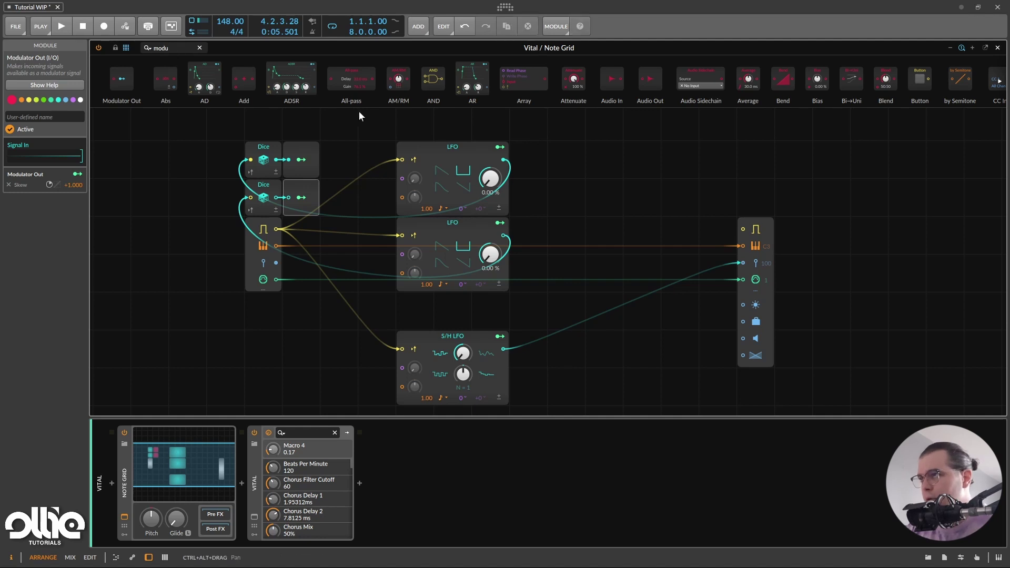
pyautogui.write('sel')
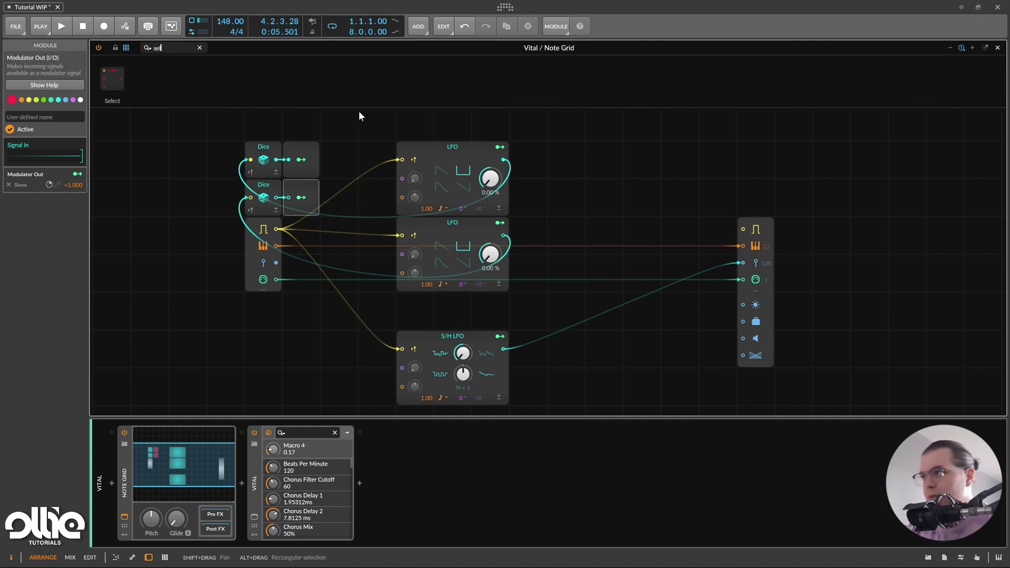
pyautogui.moveTo(115, 90); pyautogui.dragTo(604, 202)
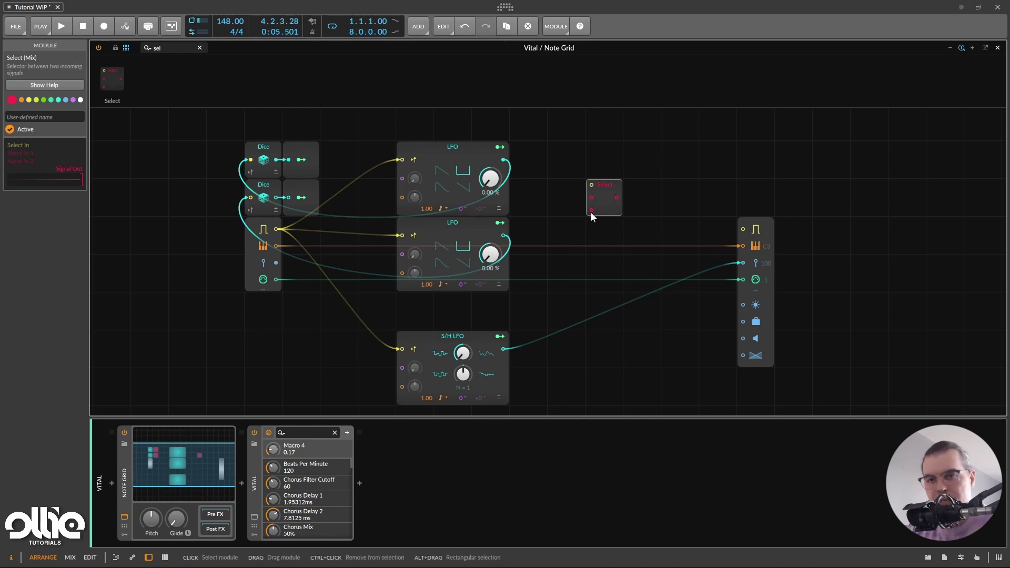
pyautogui.moveTo(504, 159); pyautogui.dragTo(591, 197)
pyautogui.moveTo(504, 235); pyautogui.dragTo(743, 228)
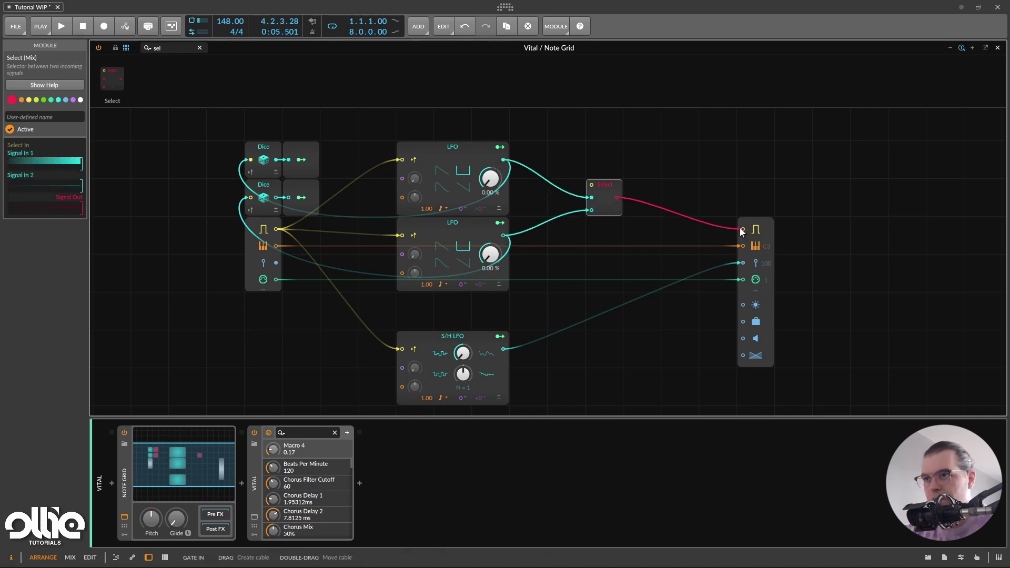
# - Place a Button module above Select and connect its output to the select input
pyautogui.click(199, 48)
pyautogui.write('but')
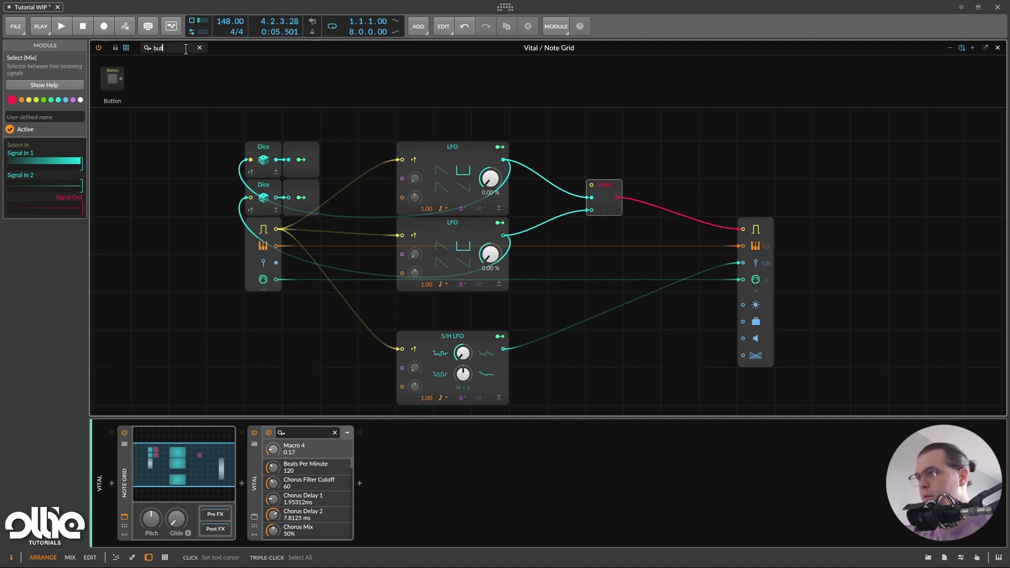
pyautogui.moveTo(112, 79); pyautogui.dragTo(591, 184)
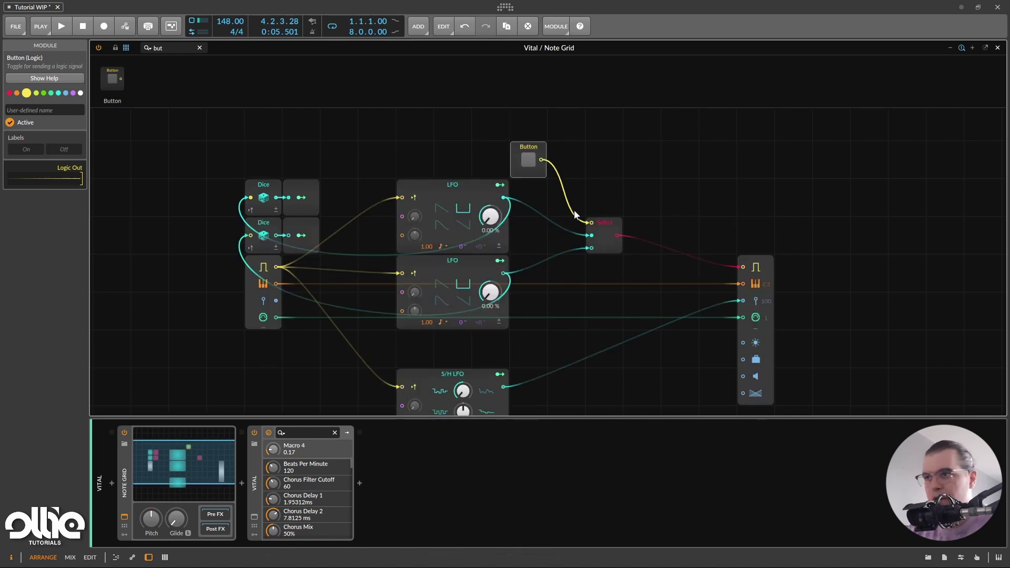
pyautogui.moveTo(547, 149); pyautogui.dragTo(556, 156)
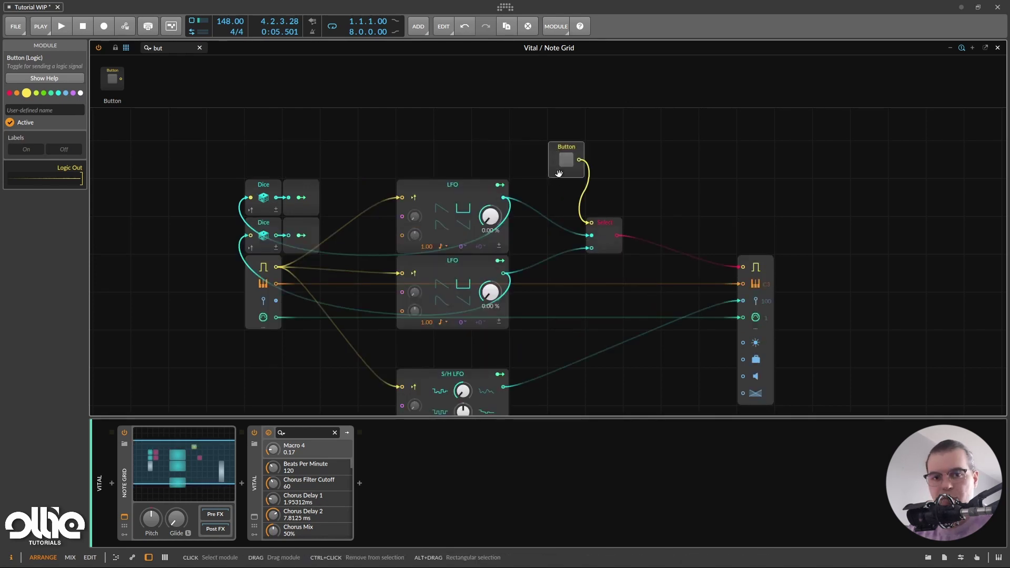
# - Play the clip while toggling the Button on and off to alternate between the two LFOs, and delete the Button
pyautogui.press('space')
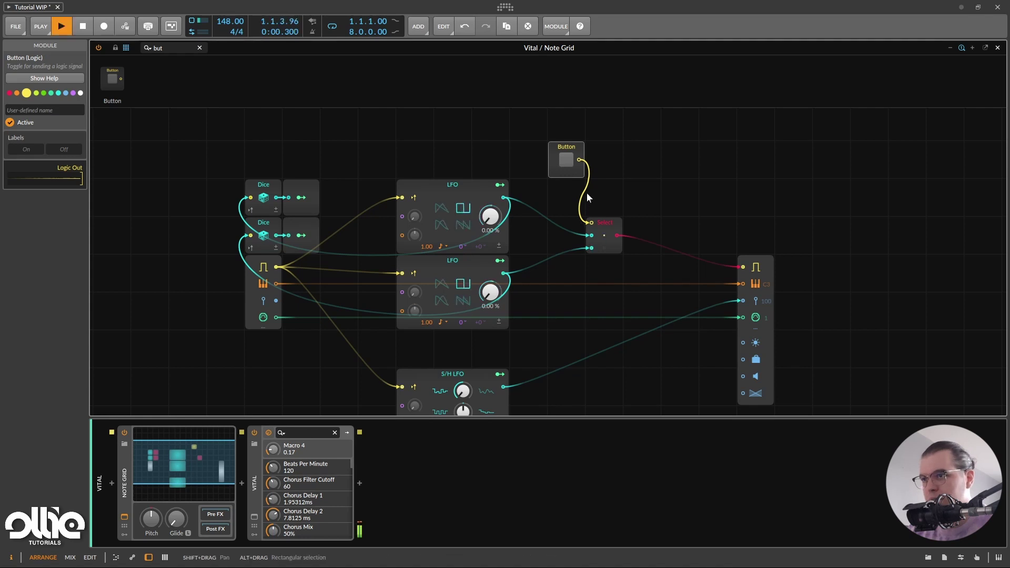
pyautogui.click(566, 159)
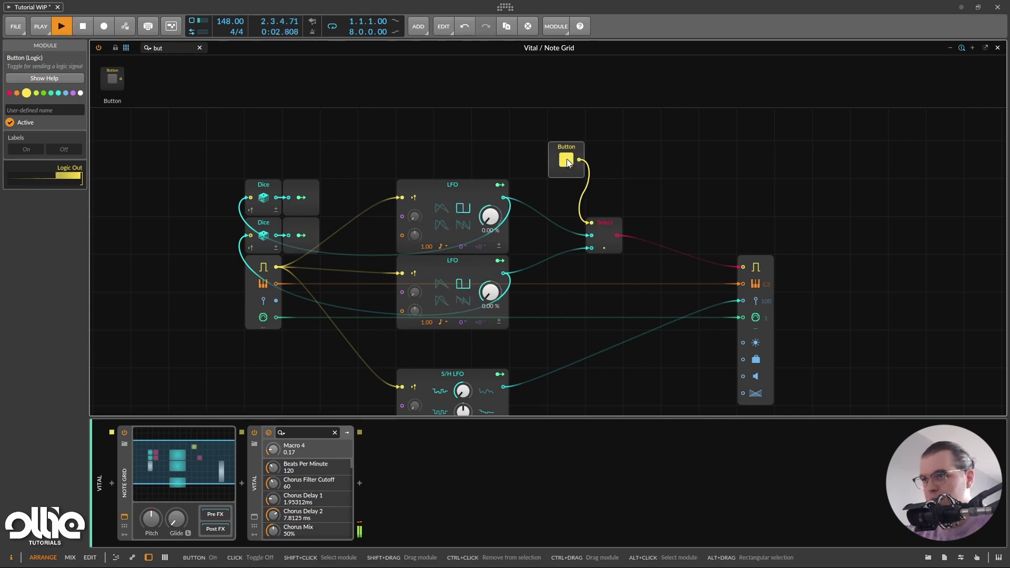
pyautogui.click(566, 159)
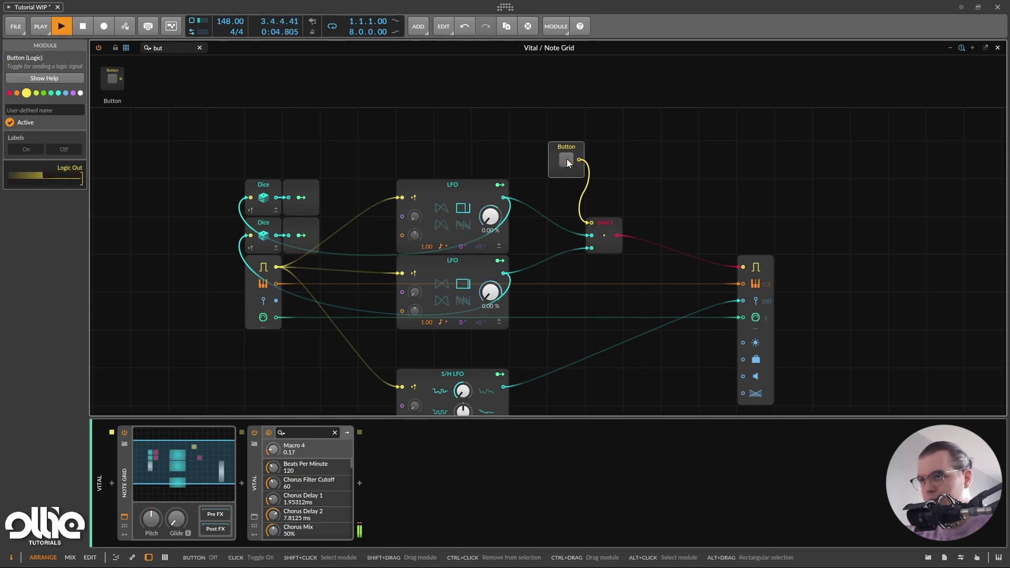
pyautogui.click(566, 160)
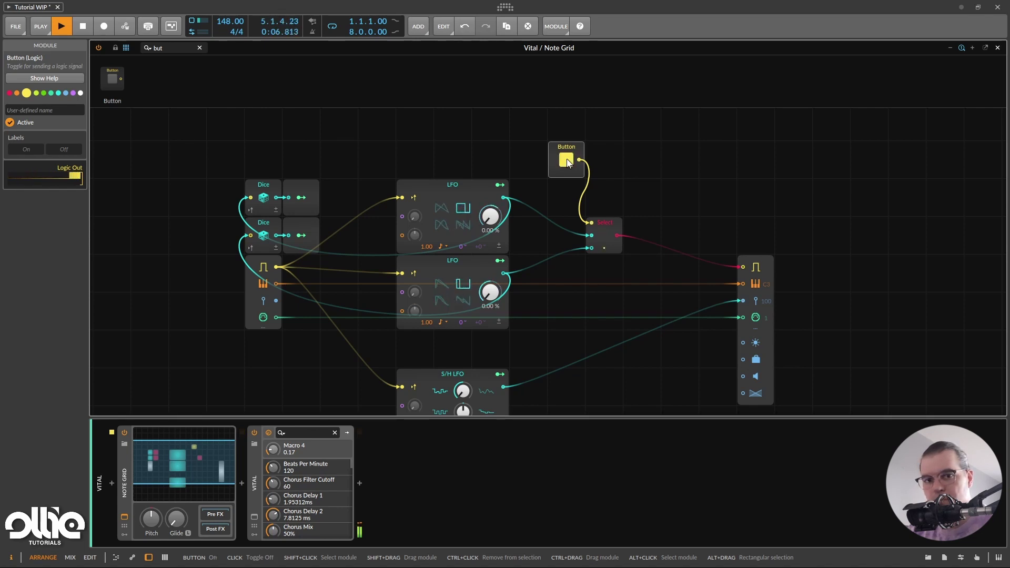
pyautogui.click(566, 159)
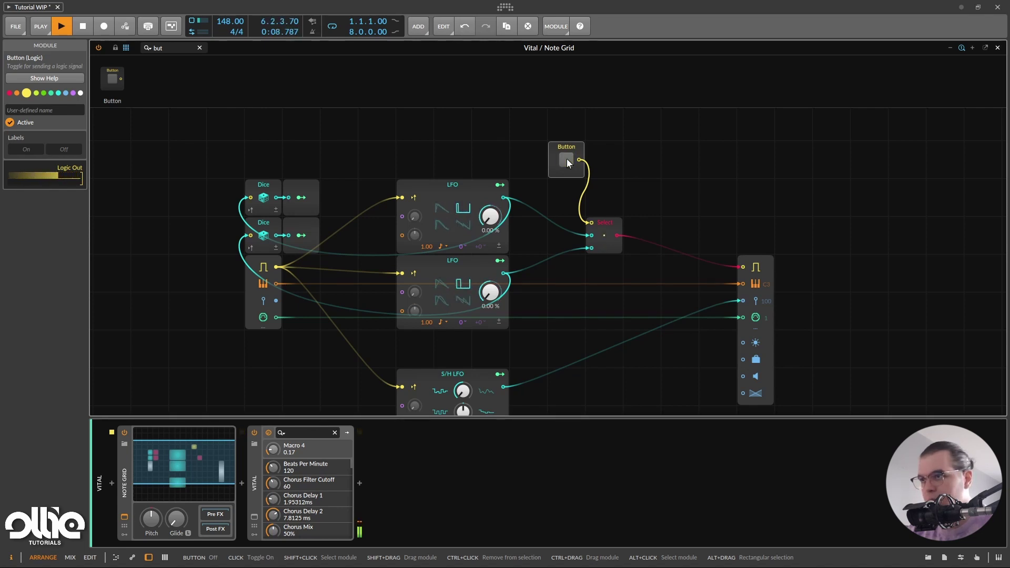
pyautogui.click(566, 160)
pyautogui.press('space')
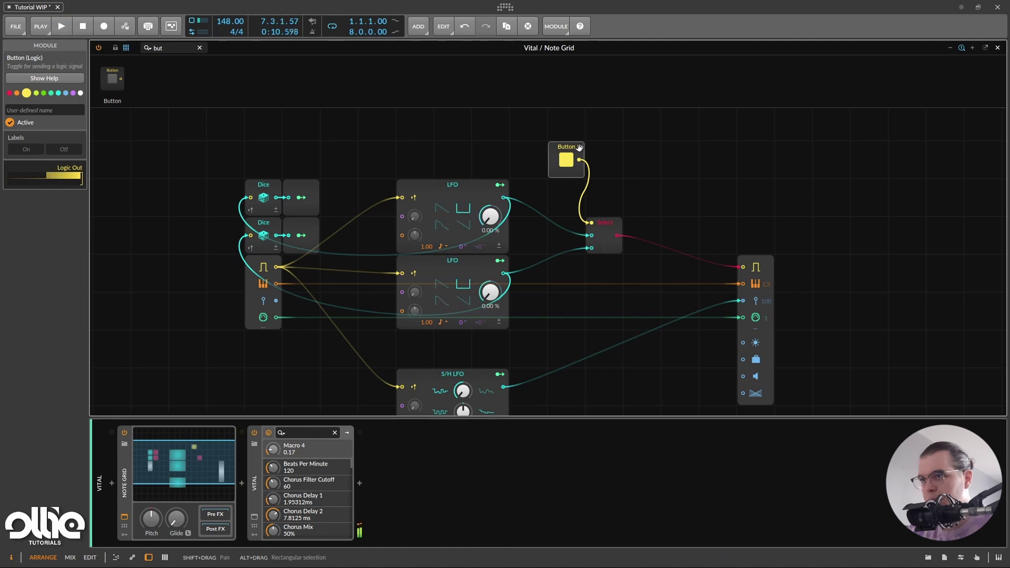
pyautogui.press('Delete')
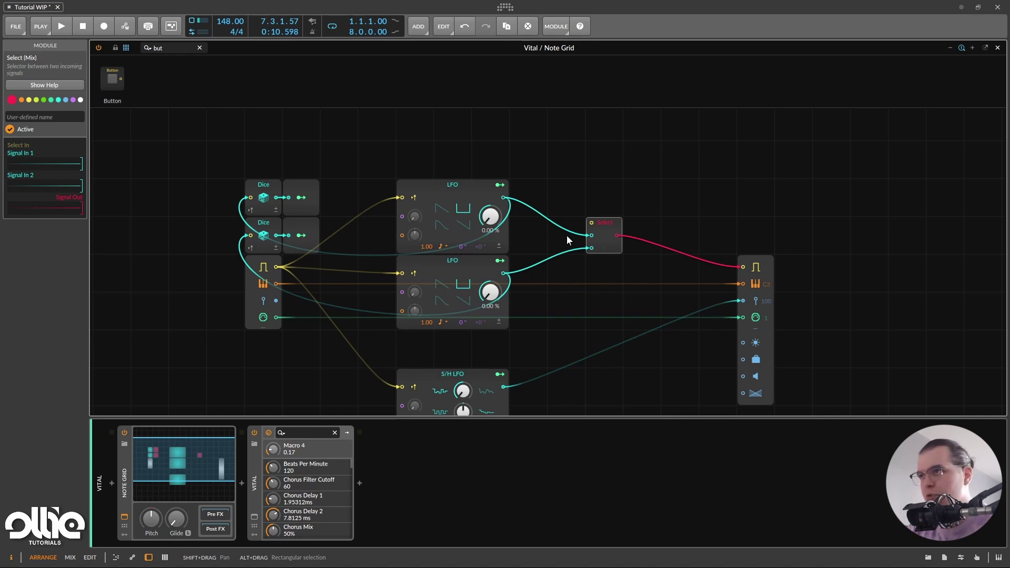
# - Place a Chance module above Select and connect the second LFO's output to its trigger input
pyautogui.tripleClick(178, 46)
pyautogui.write('chan')
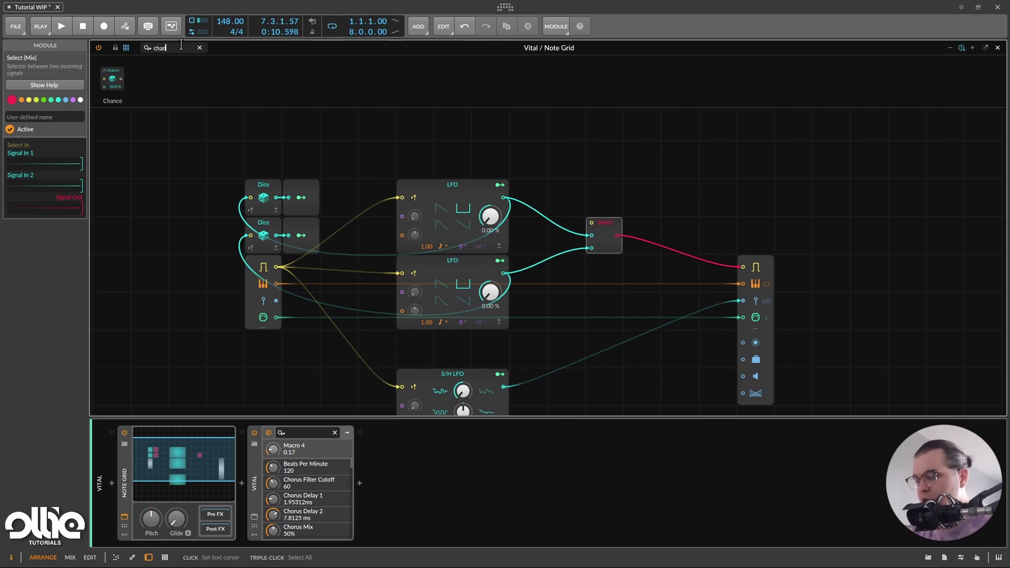
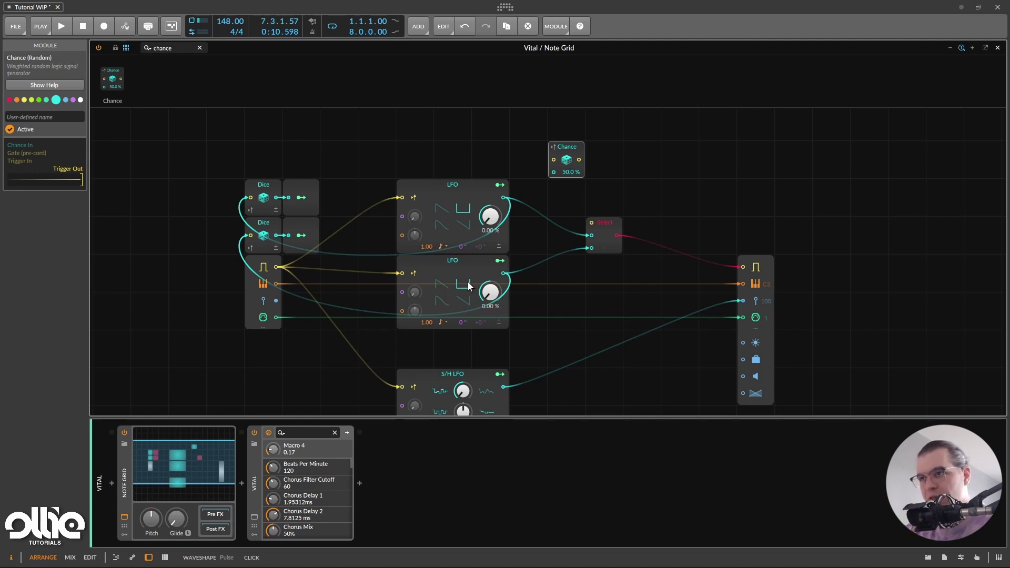
pyautogui.moveTo(503, 273); pyautogui.dragTo(564, 185)
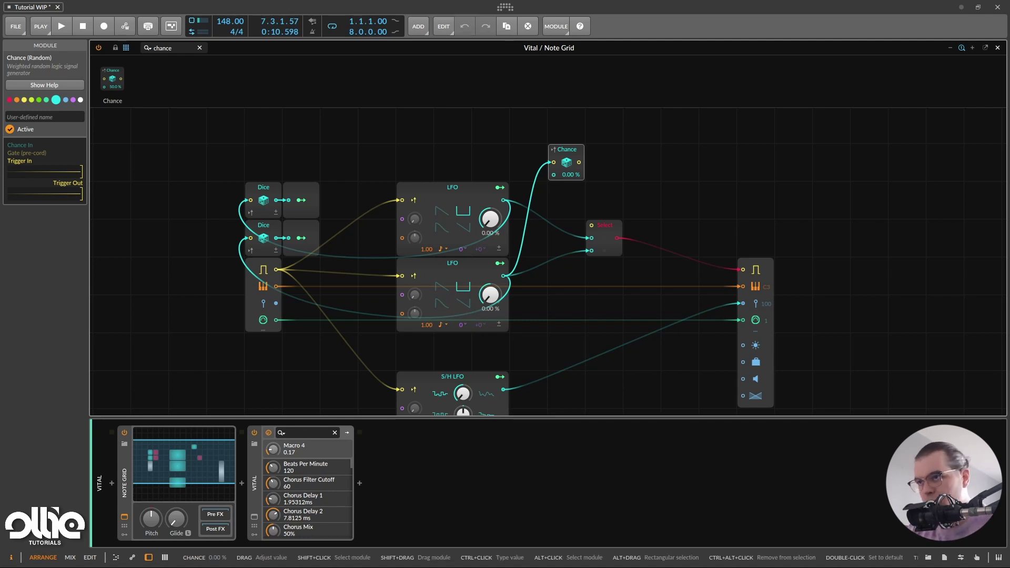
# - With the Chance module at 0 %, connect its output to Select's select input and play the clip briefly
pyautogui.doubleClick(566, 162)
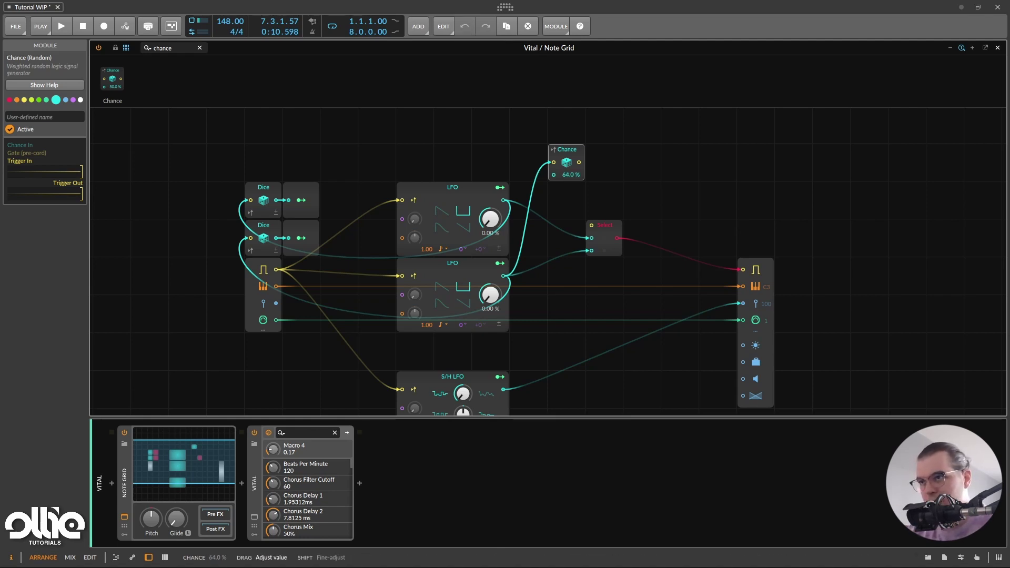
pyautogui.moveTo(566, 162); pyautogui.dragTo(568, 183)
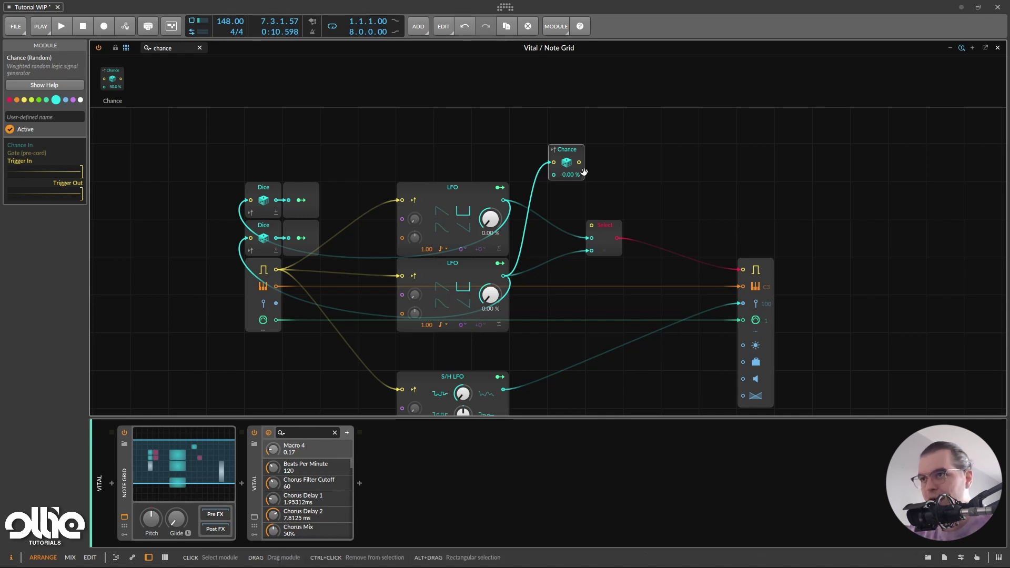
pyautogui.moveTo(580, 162); pyautogui.dragTo(591, 225)
pyautogui.moveTo(573, 150)
pyautogui.mouseDown()
pyautogui.moveTo(568, 124)
pyautogui.moveTo(573, 150)
pyautogui.mouseUp()
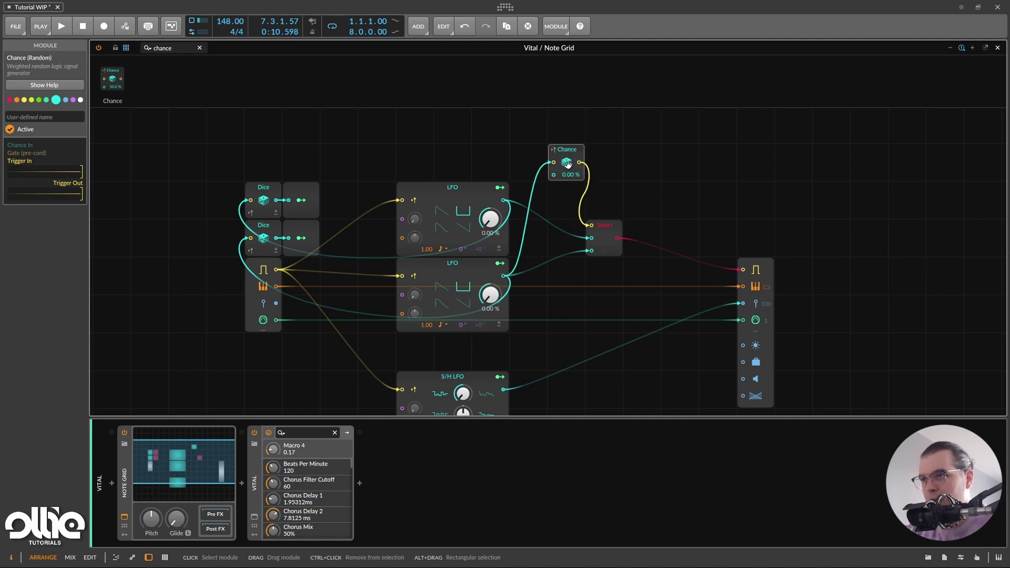
pyautogui.press('space')
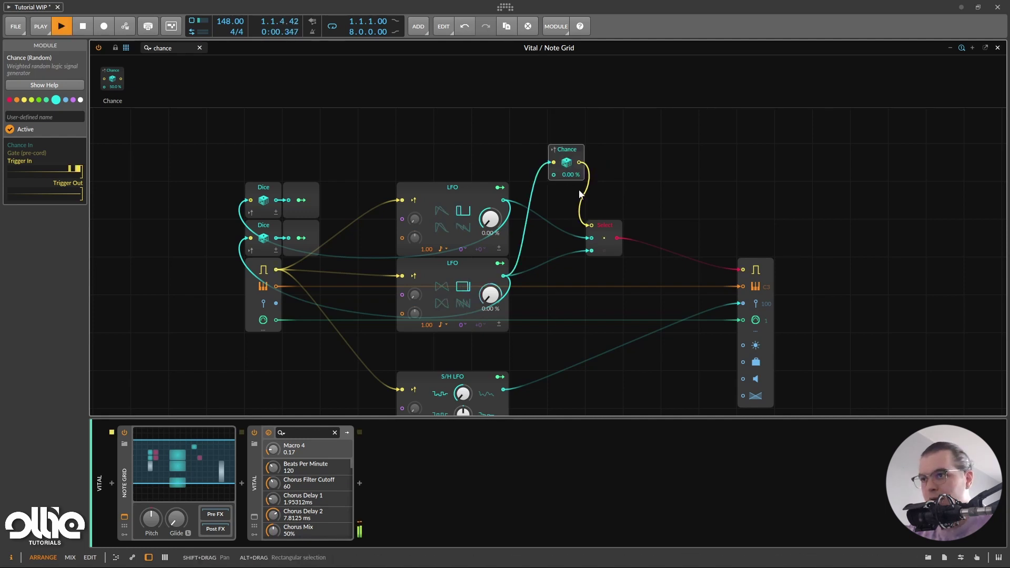
pyautogui.press('space')
# - Set the Chance module to 27 % and play the clip, and raise it to 70 % for another playback
pyautogui.moveTo(571, 174); pyautogui.dragTo(571, 171)
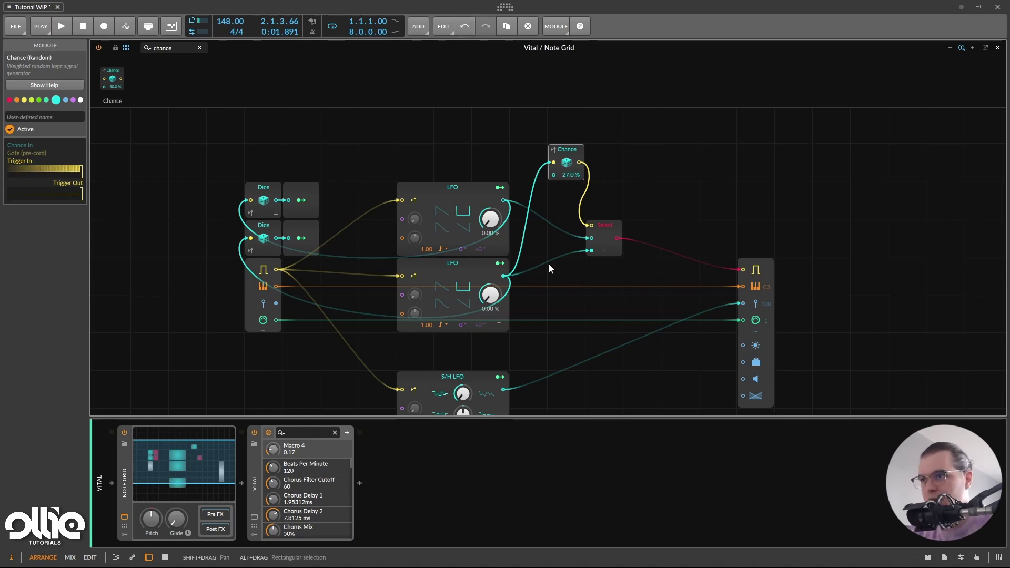
pyautogui.press('space')
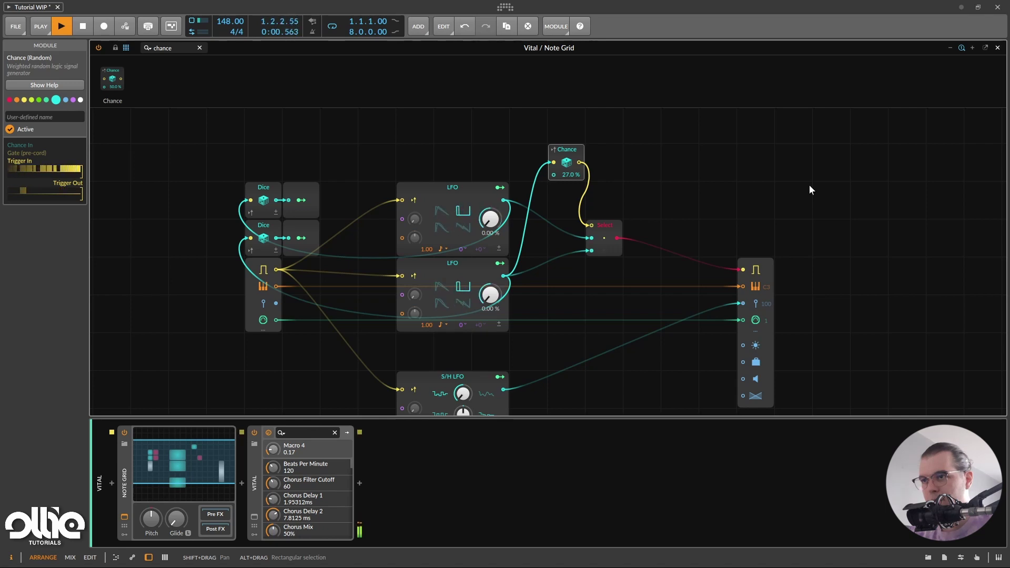
pyautogui.press('space')
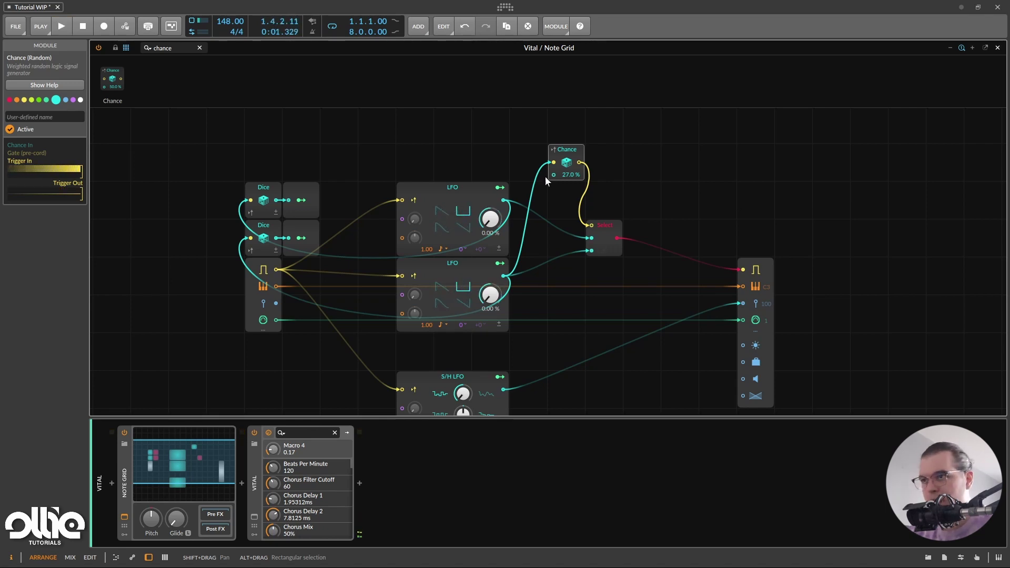
pyautogui.moveTo(569, 175)
pyautogui.mouseDown()
pyautogui.moveTo(569, 158)
pyautogui.moveTo(568, 180)
pyautogui.mouseUp()
pyautogui.press('space')
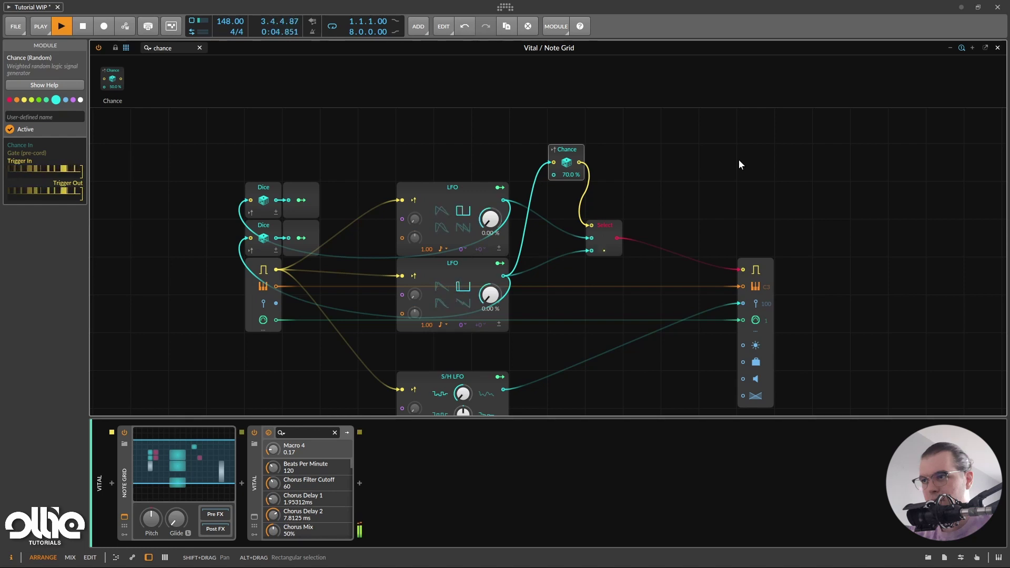
# - Stop playback, reset the Chance module to 0 % and add a Macro modulator to the Note Grid
pyautogui.press('space')
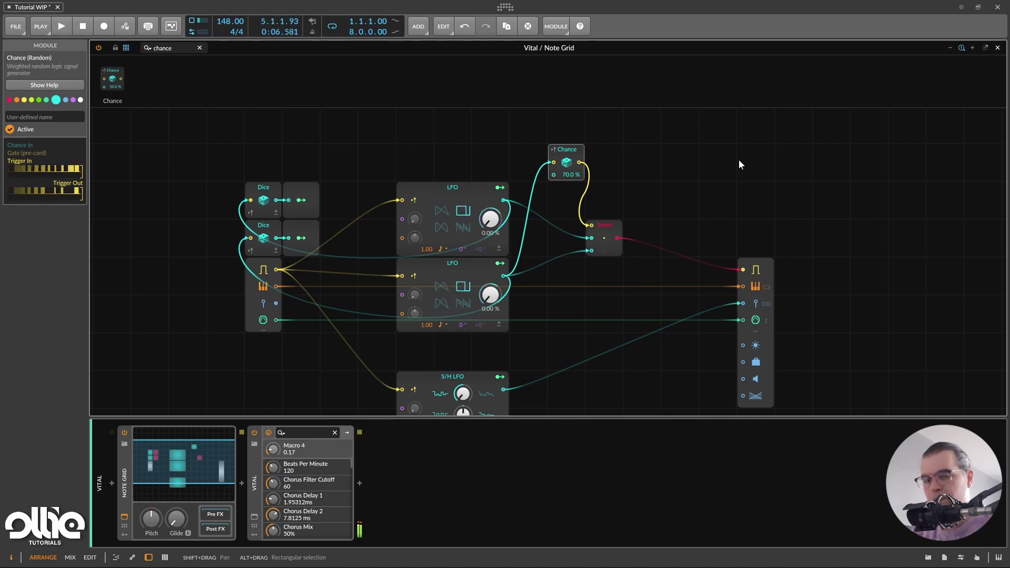
pyautogui.moveTo(570, 174); pyautogui.dragTo(441, 389)
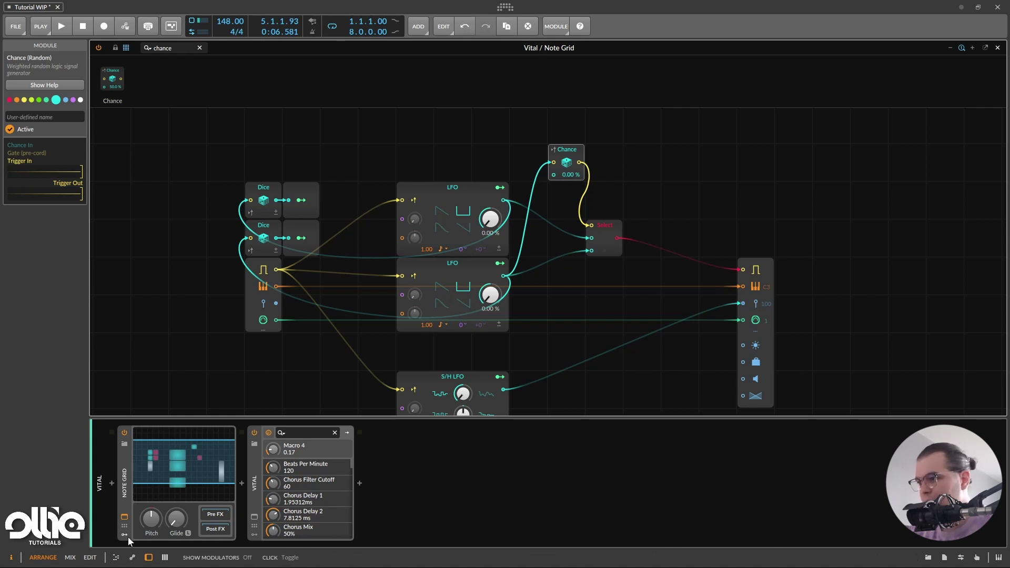
pyautogui.click(125, 535)
pyautogui.click(140, 445)
pyautogui.write('macro')
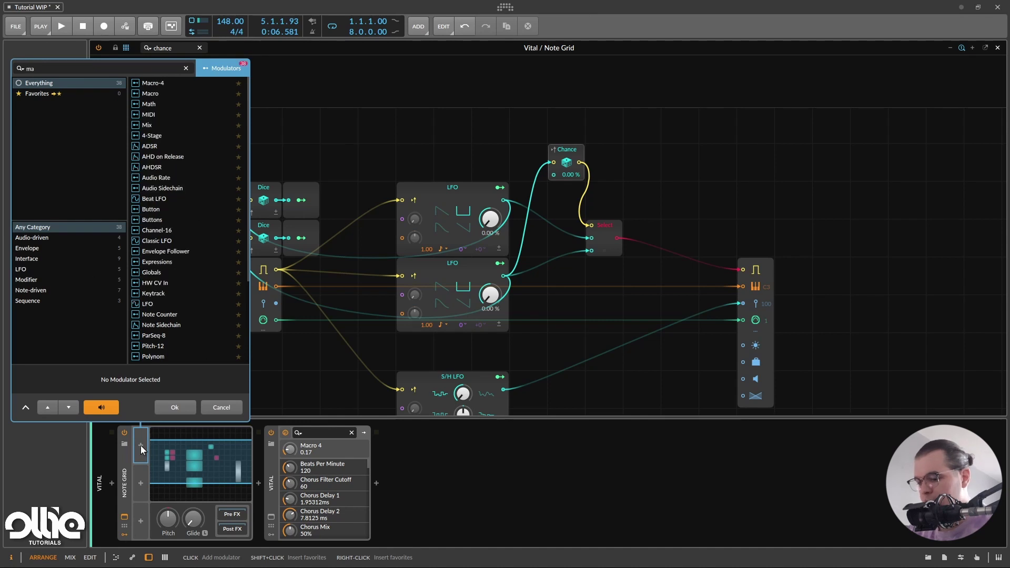
pyautogui.doubleClick(158, 93)
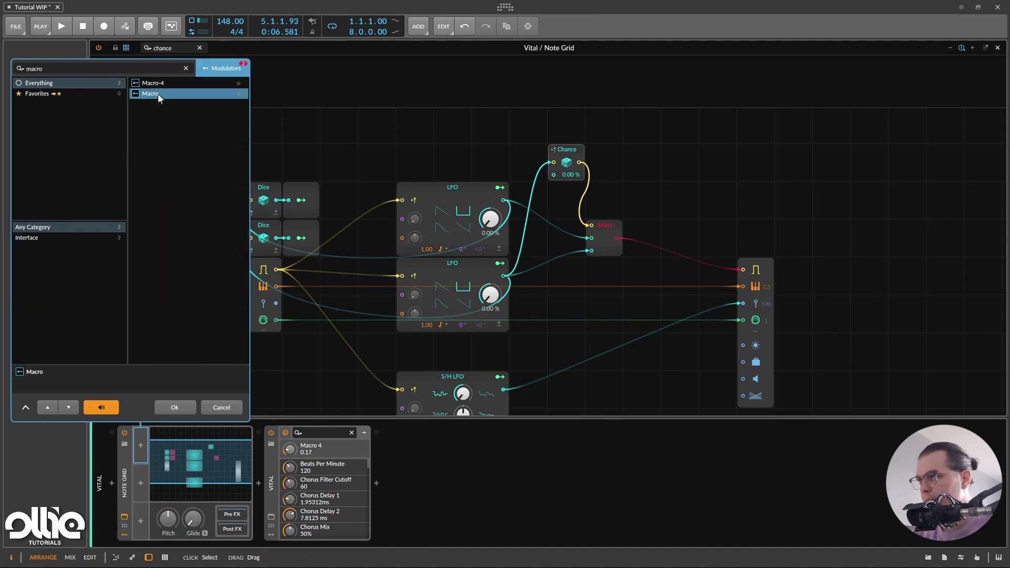
# - Map the Macro to the Chance module's amount at +1.000 and rename the Macro 1/8 Chance
pyautogui.moveTo(151, 458); pyautogui.dragTo(568, 174)
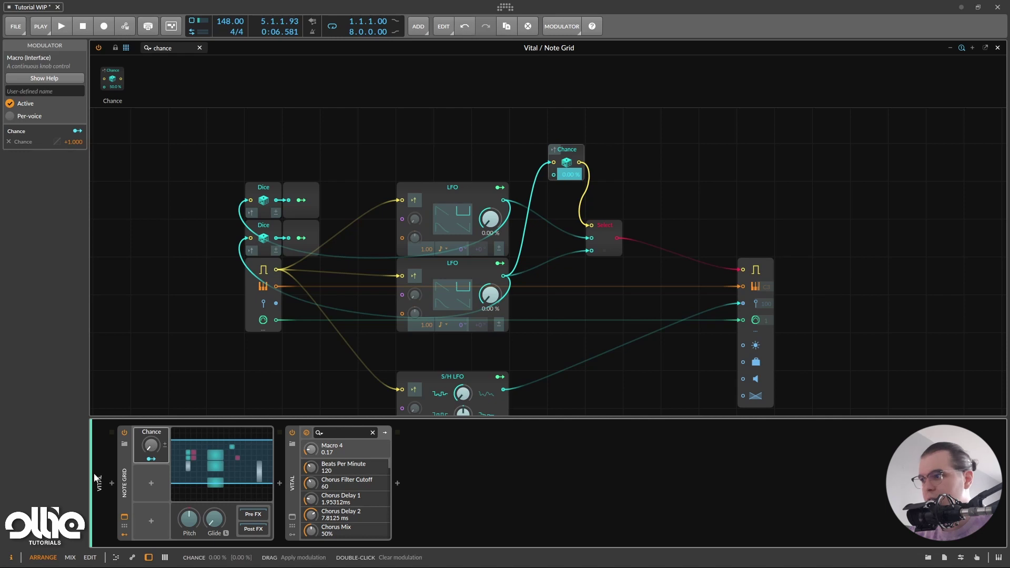
pyautogui.doubleClick(159, 432)
pyautogui.press('Left')
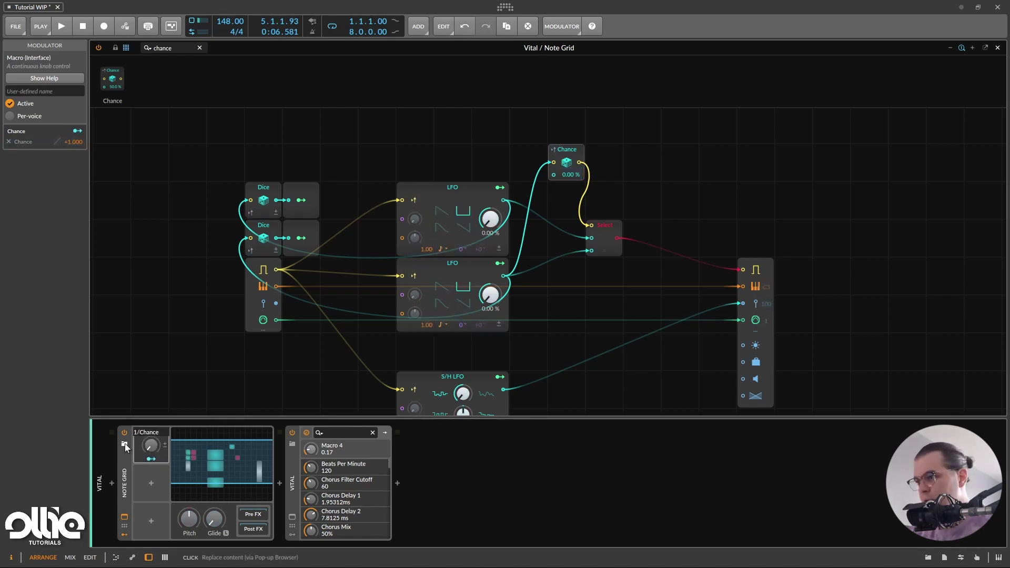
pyautogui.write('1/8')
pyautogui.press('Return')
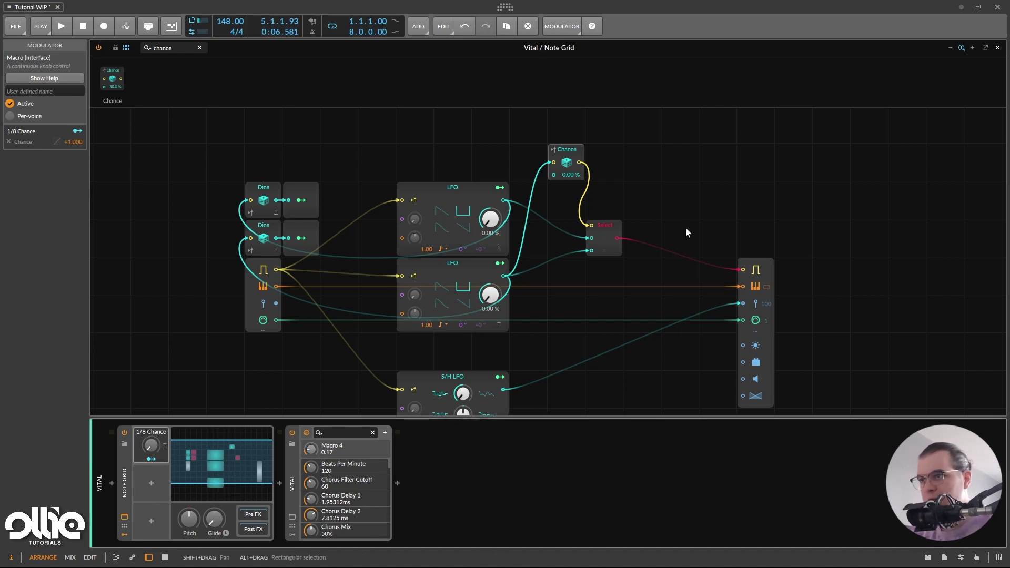
# - Turn the 1/8 Chance macro partway up
pyautogui.scroll(-2, 632, 232)
pyautogui.scroll(2, 608, 228)
pyautogui.scroll(-2, 607, 226)
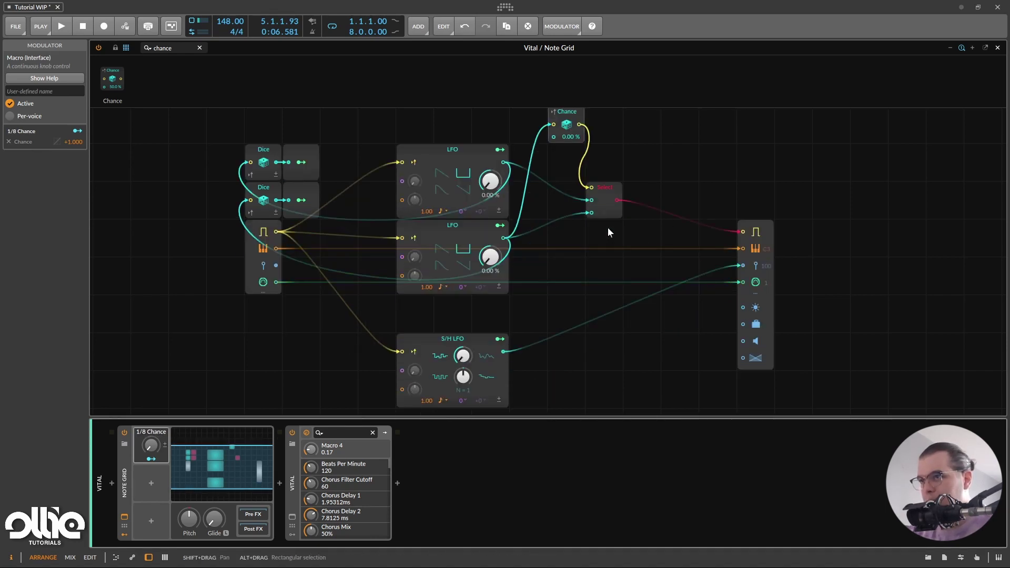
pyautogui.moveTo(150, 444); pyautogui.dragTo(153, 440)
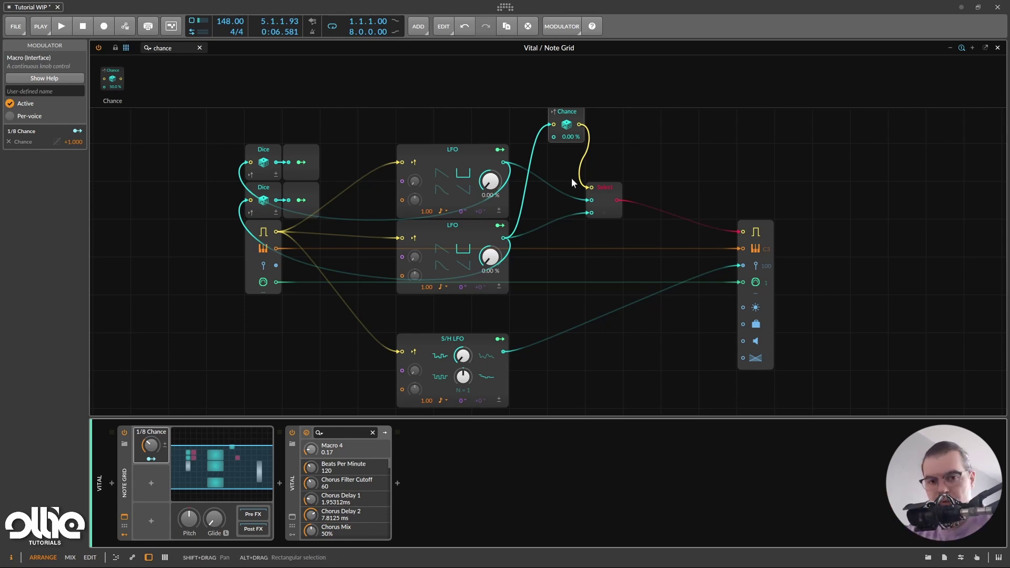
# - Insert an XOR logic module between Select's output and the gate output, and play the clip briefly
pyautogui.click(200, 48)
pyautogui.click(217, 102)
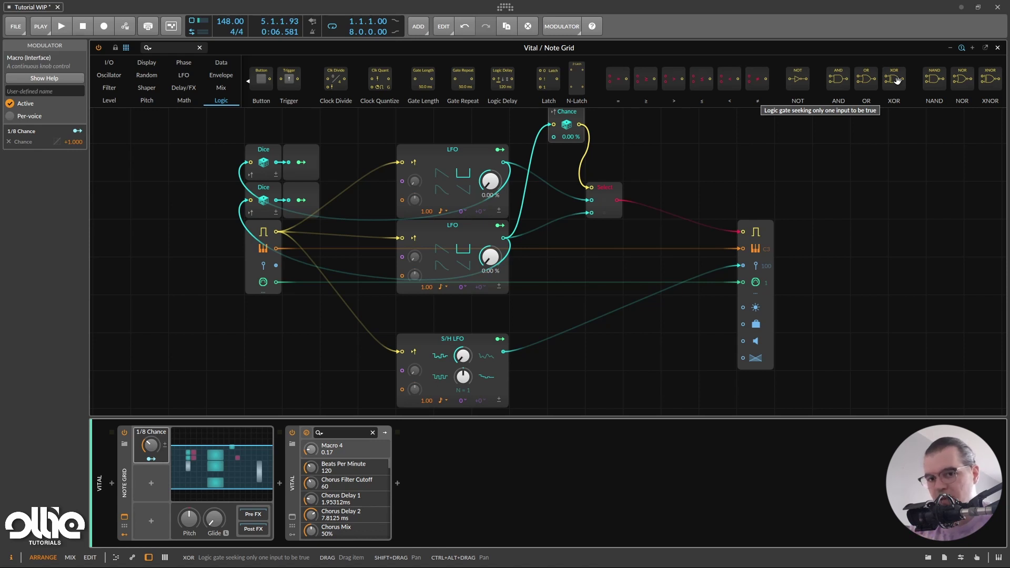
pyautogui.moveTo(896, 80); pyautogui.dragTo(678, 208)
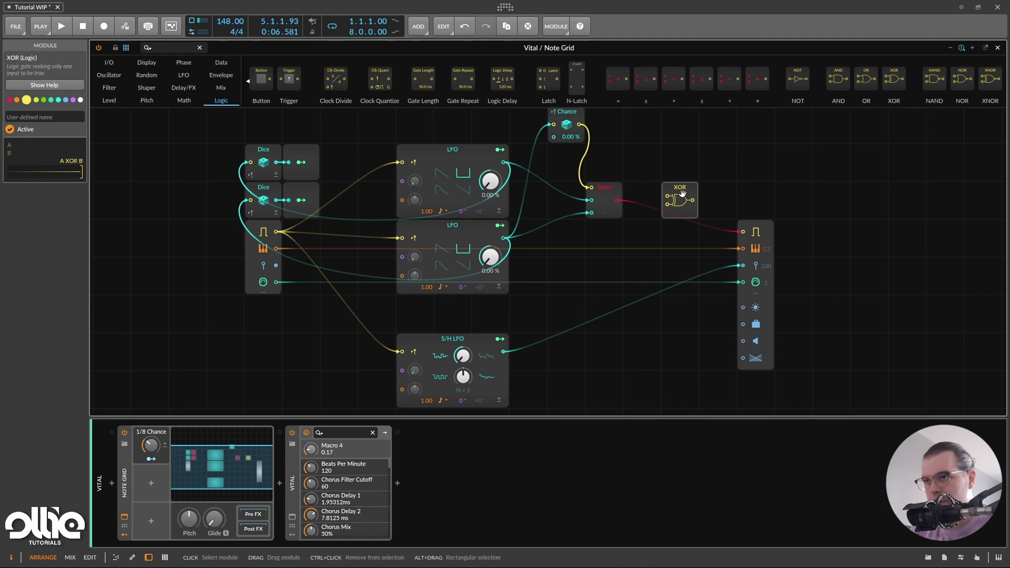
pyautogui.moveTo(616, 201); pyautogui.dragTo(679, 227)
pyautogui.press('space')
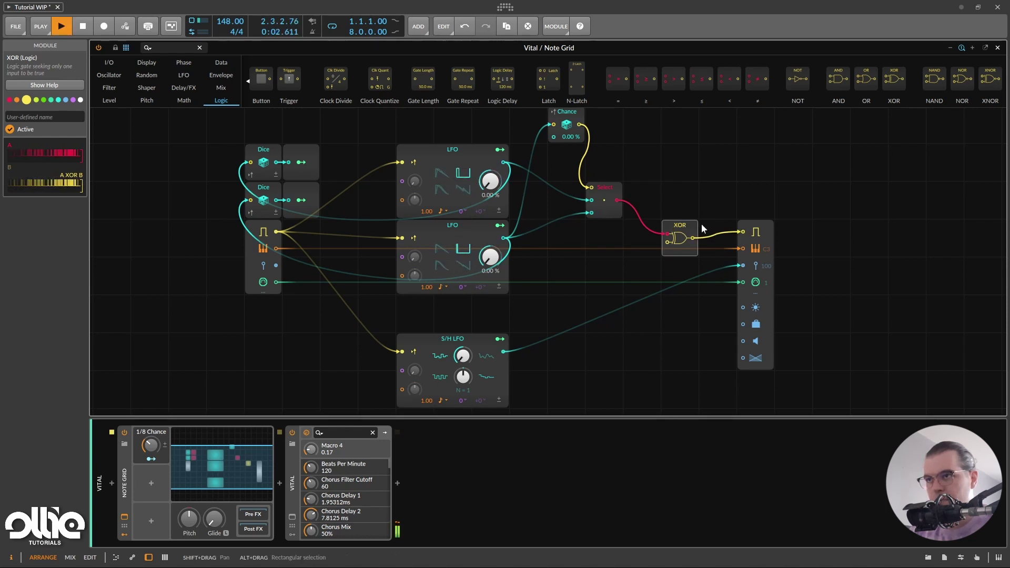
pyautogui.press('space')
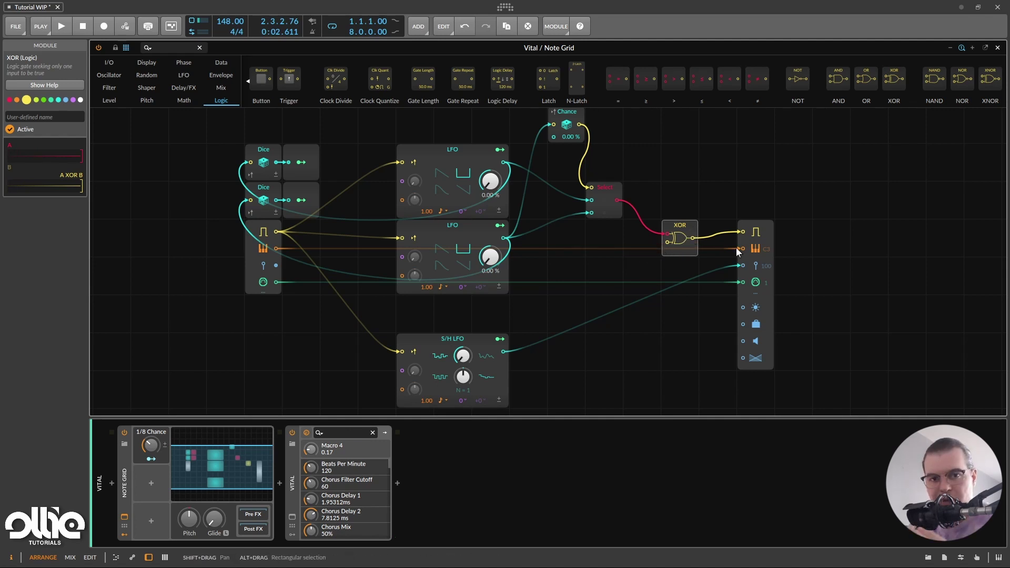
# - Add a second Chance module at 0 % above XOR, feed it from Select's output, and connect its output to XOR's second input
pyautogui.scroll(3, 641, 218)
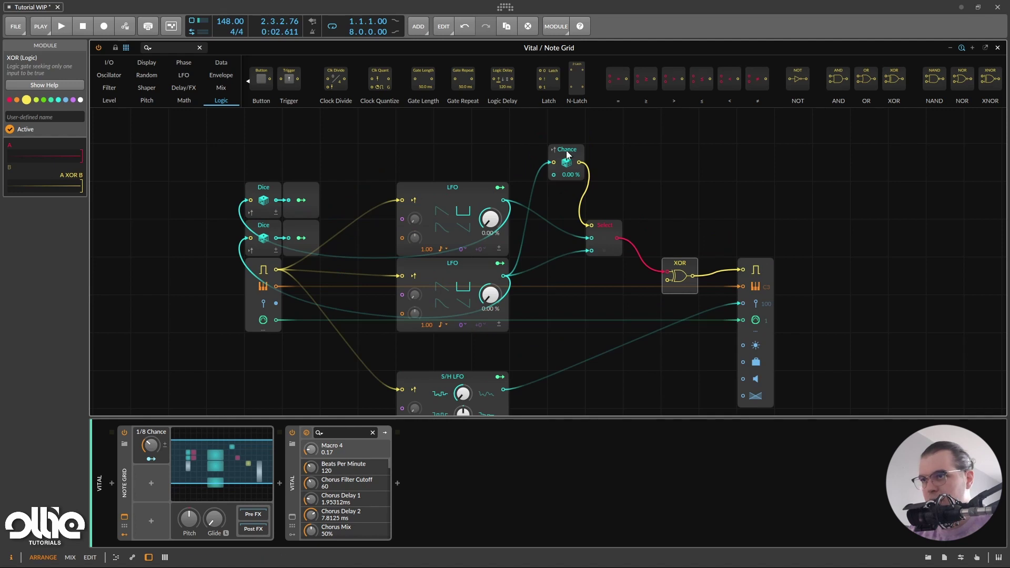
pyautogui.scroll(-3, 574, 200)
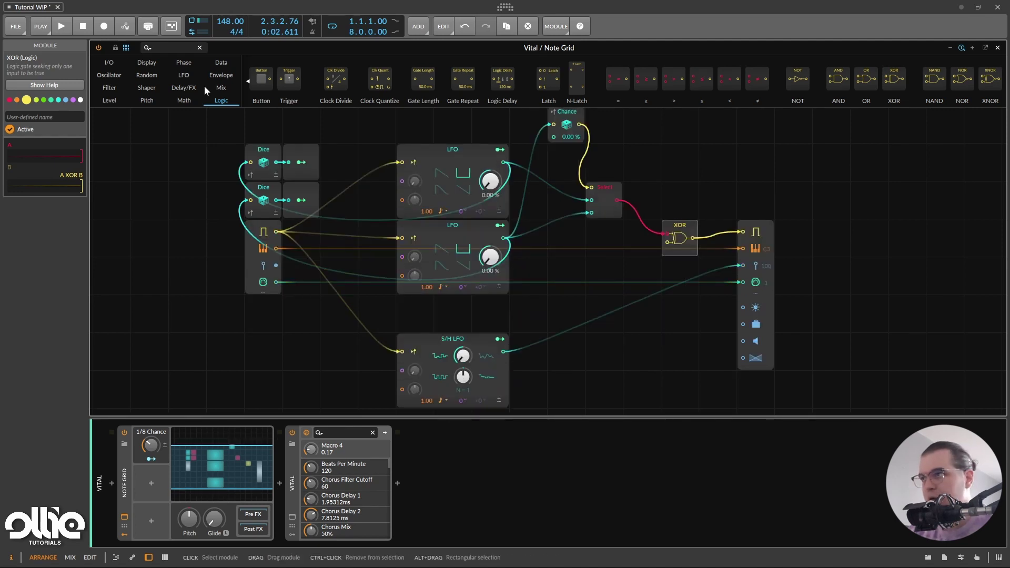
pyautogui.write('chance')
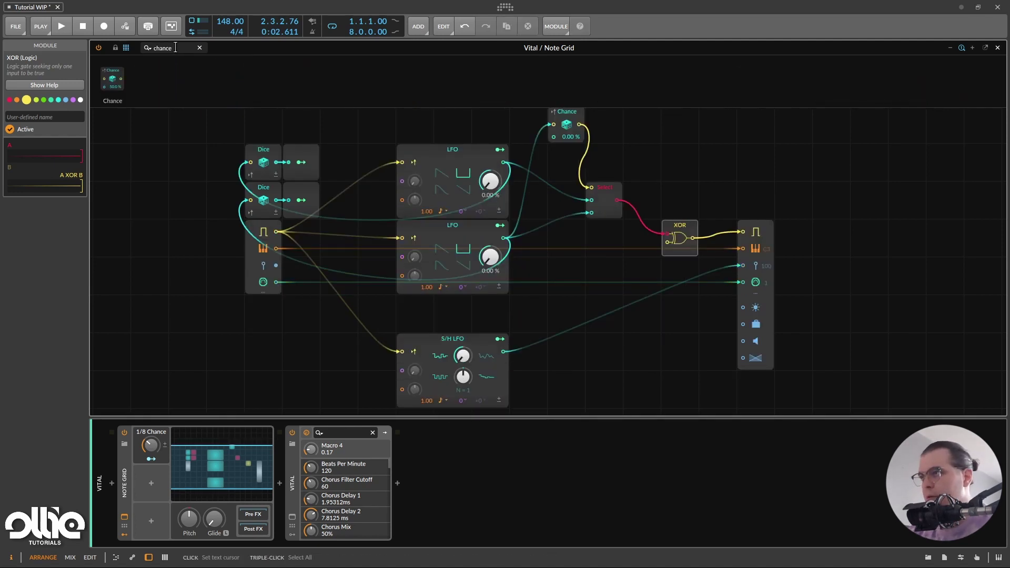
pyautogui.moveTo(112, 78); pyautogui.dragTo(685, 216)
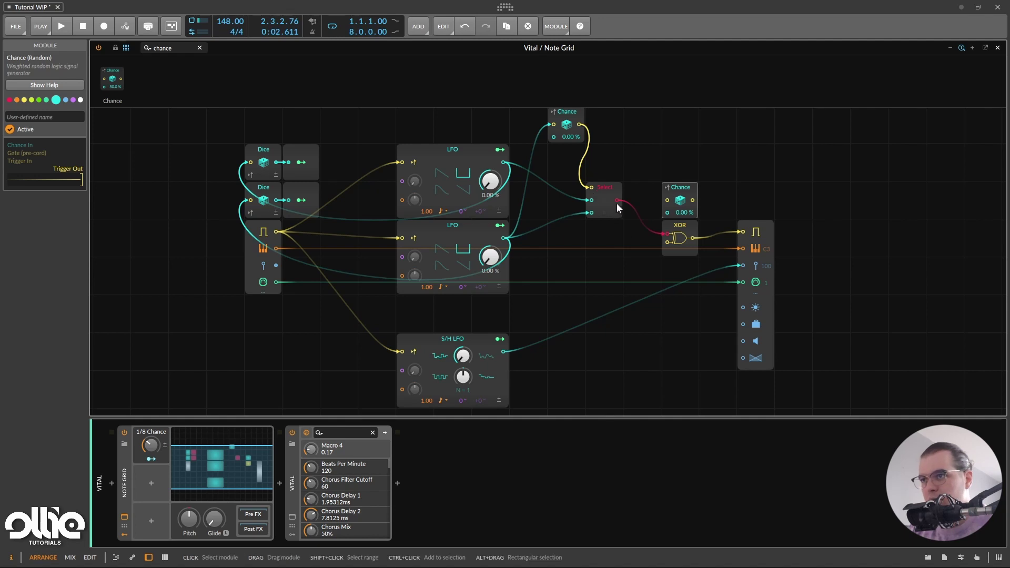
pyautogui.moveTo(616, 201); pyautogui.dragTo(645, 247)
pyautogui.moveTo(661, 208); pyautogui.dragTo(667, 242)
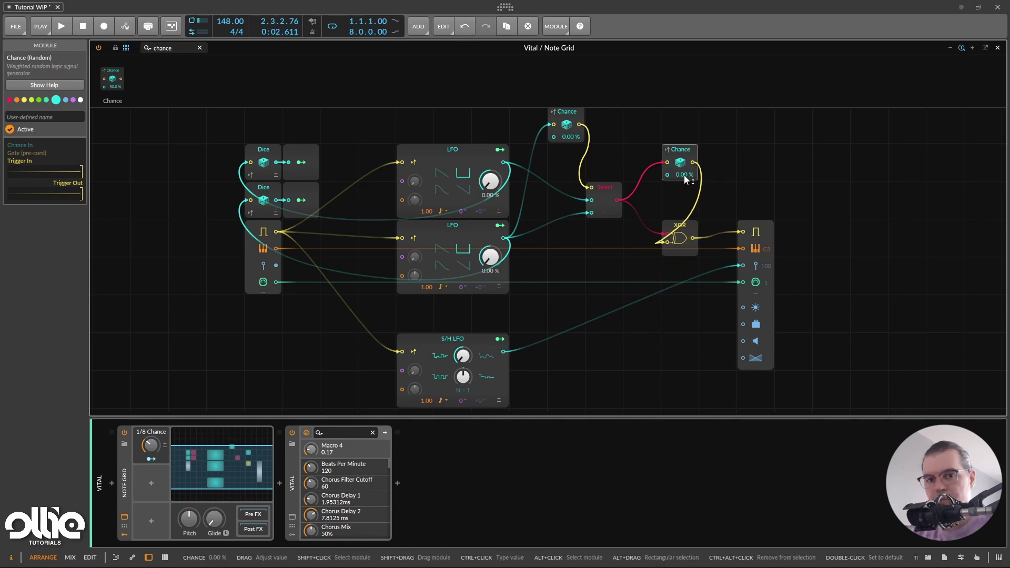
# - Play the clip with the new Chance module at 0 %, and raise it to 100 % for another playback
pyautogui.press('space')
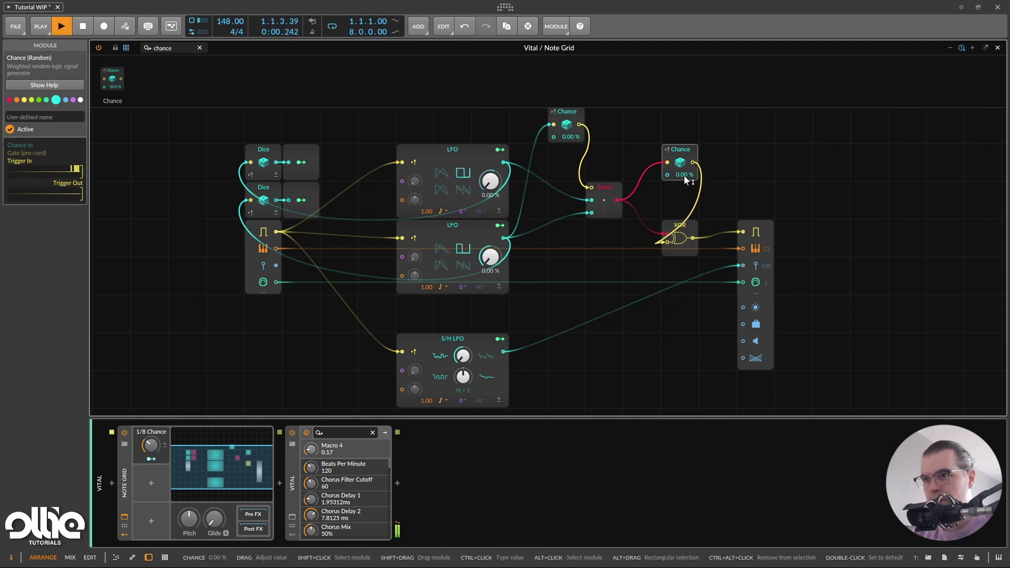
pyautogui.press('space')
pyautogui.moveTo(684, 175); pyautogui.dragTo(685, 137)
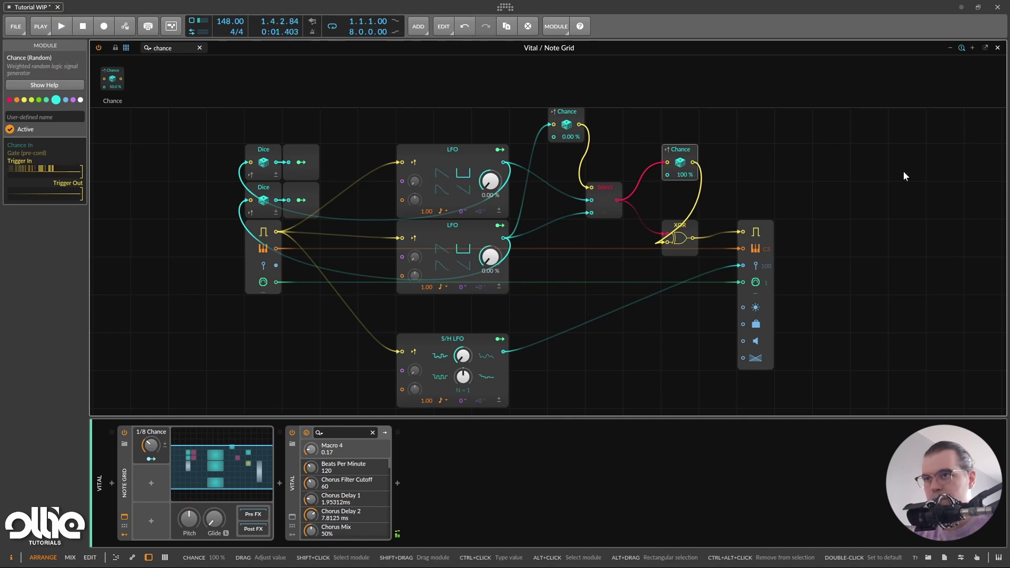
pyautogui.press('space')
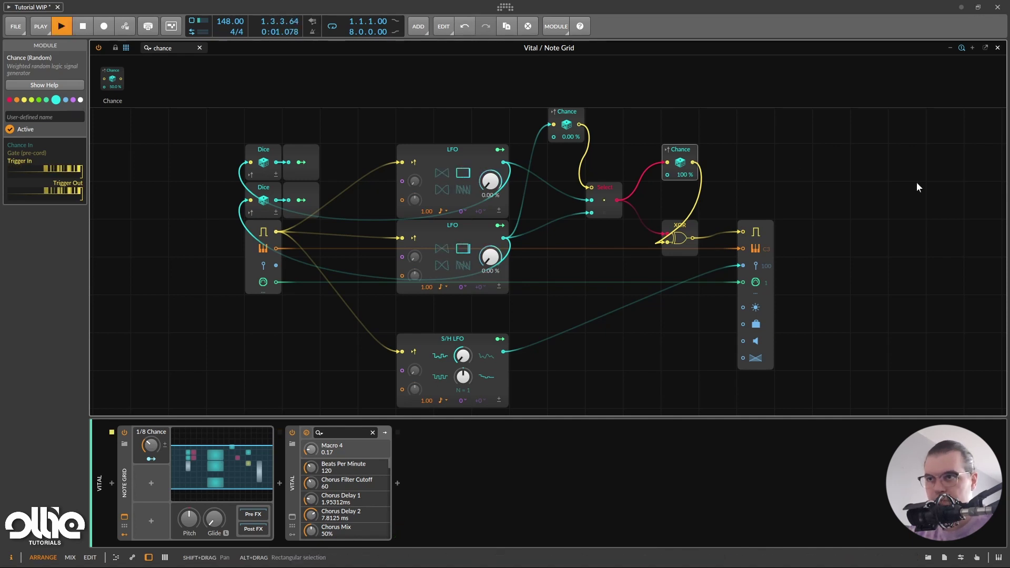
pyautogui.press('space')
# - Lower the Chance module feeding XOR to 21 % and play the clip
pyautogui.moveTo(685, 175); pyautogui.dragTo(685, 206)
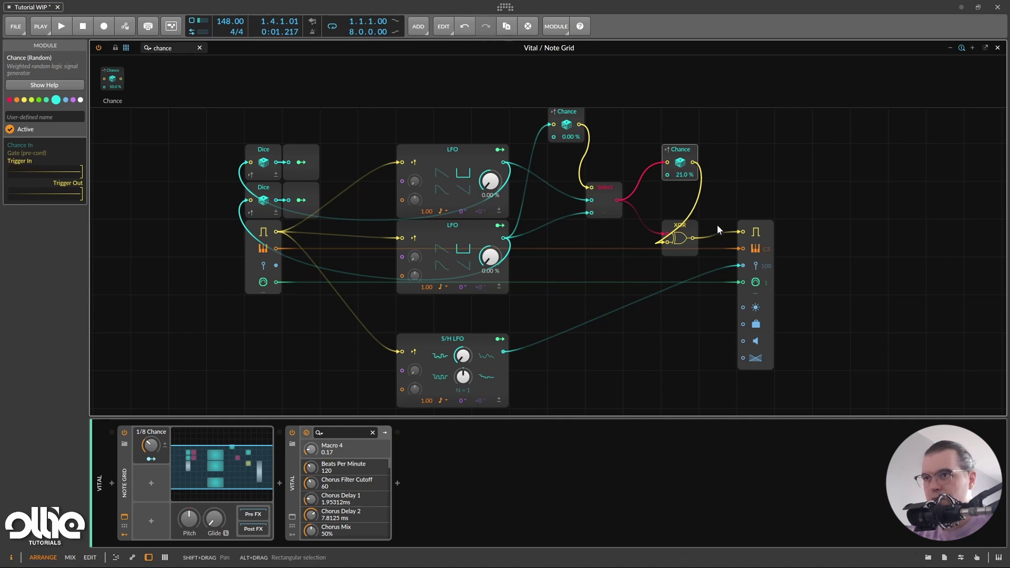
pyautogui.press('space')
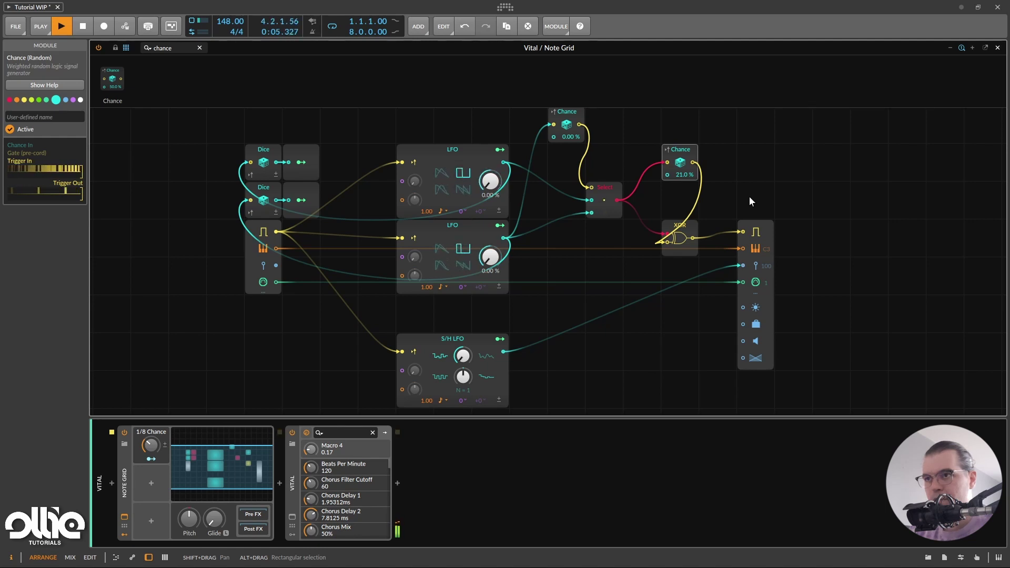
pyautogui.press('space')
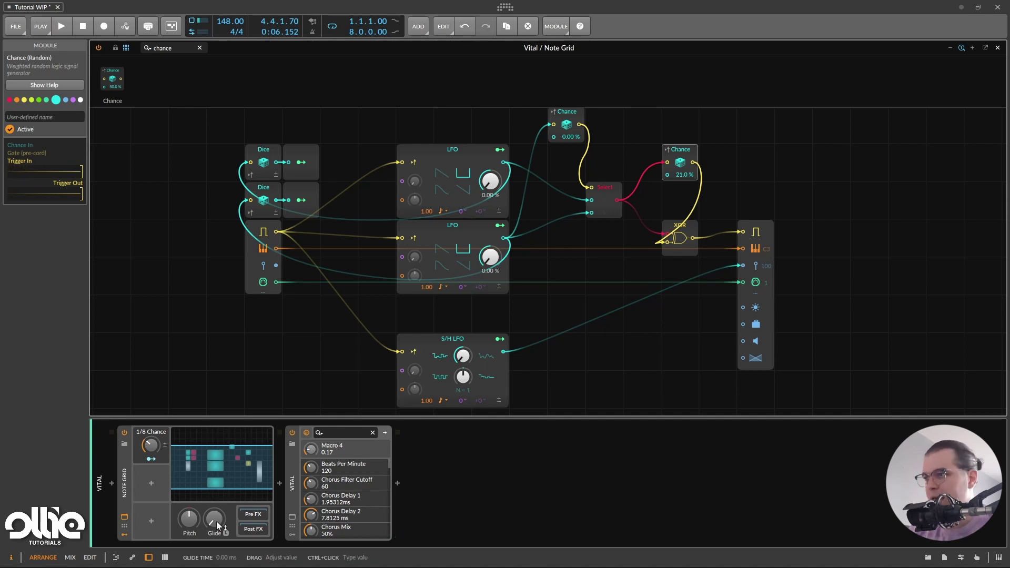
# - Reset the Chance module feeding XOR to 0 % and modulate its amount by +1.000 with a second Macro
pyautogui.moveTo(684, 174); pyautogui.dragTo(684, 170)
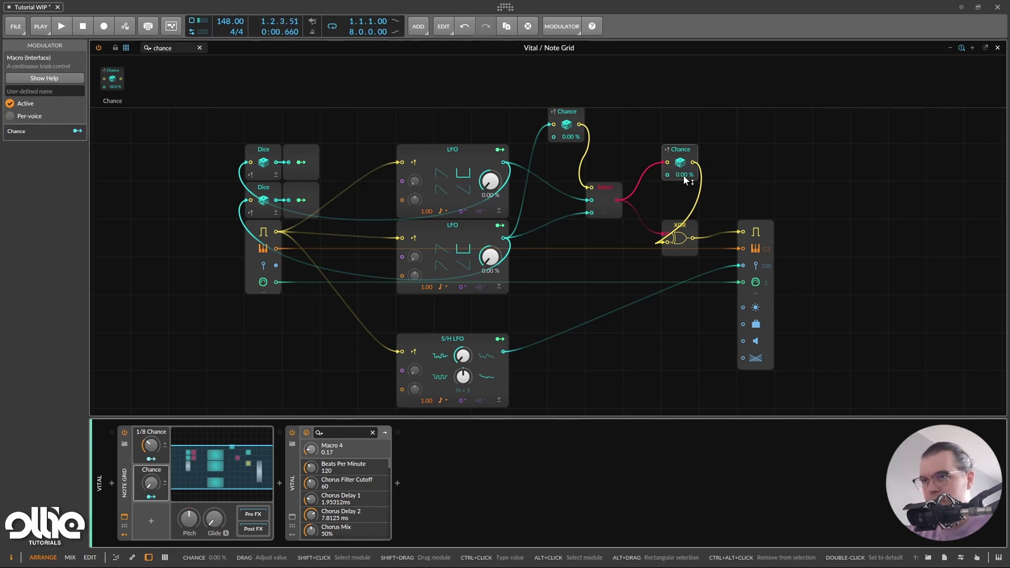
pyautogui.click(151, 497)
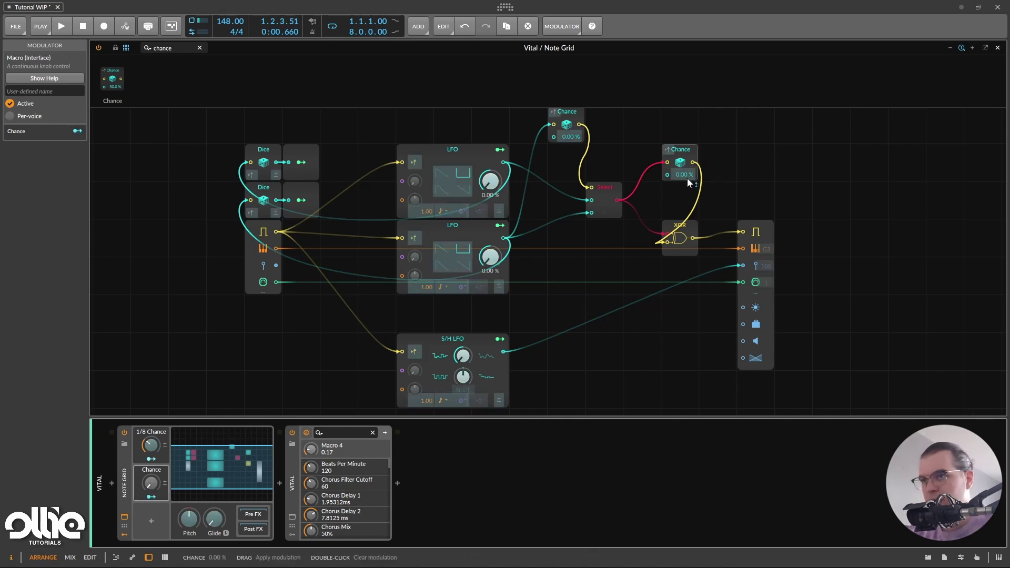
pyautogui.moveTo(686, 178); pyautogui.dragTo(686, 157)
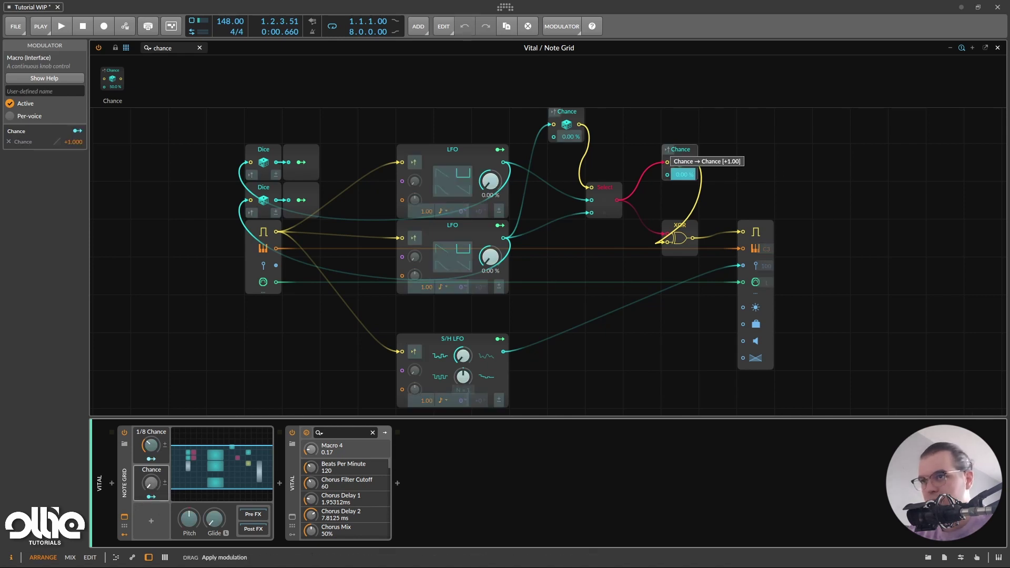
pyautogui.click(154, 497)
# - Rename the second Macro Note Prob
pyautogui.click(155, 473)
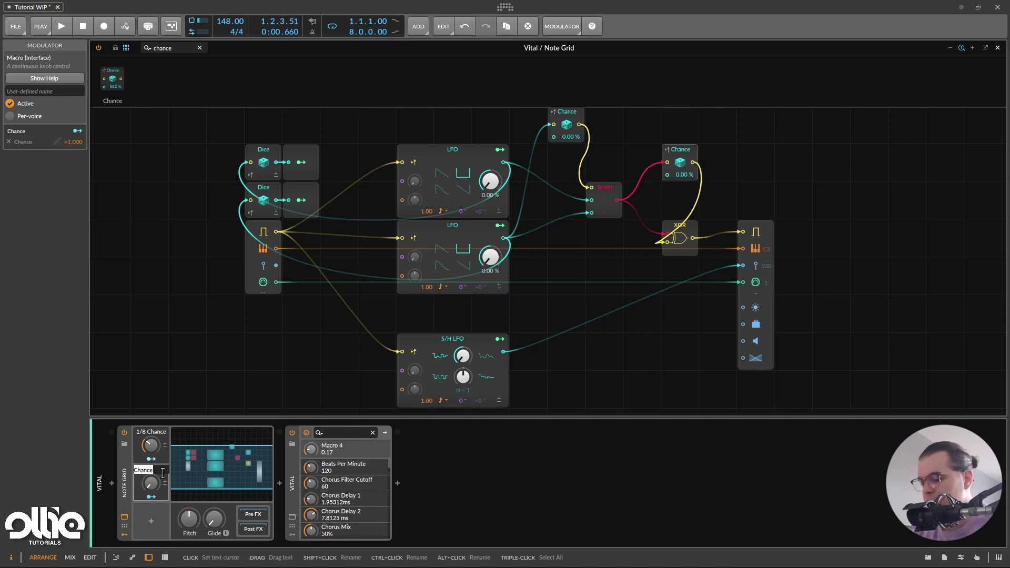
pyautogui.write('Note')
pyautogui.write('Prob')
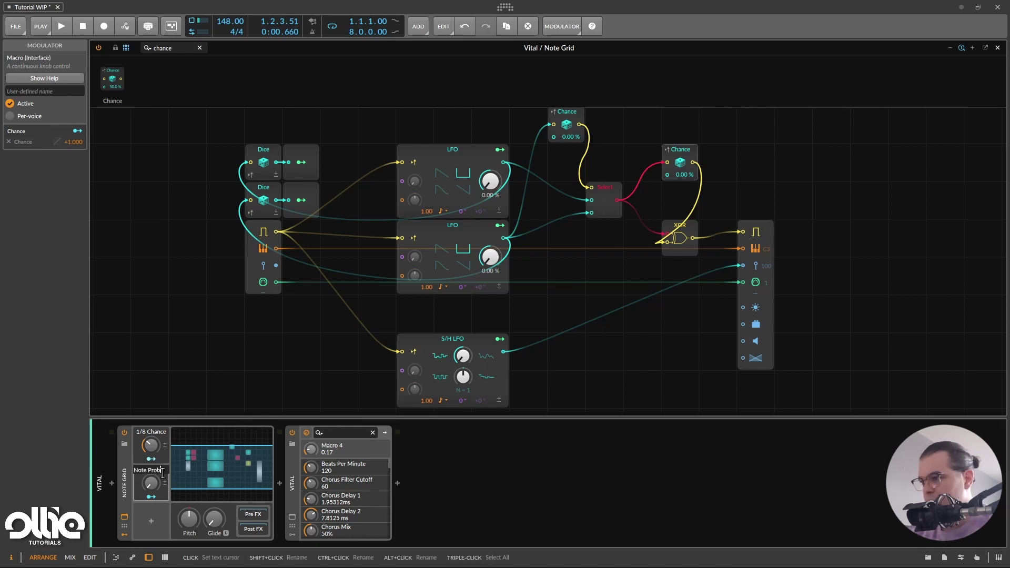
pyautogui.press('Return')
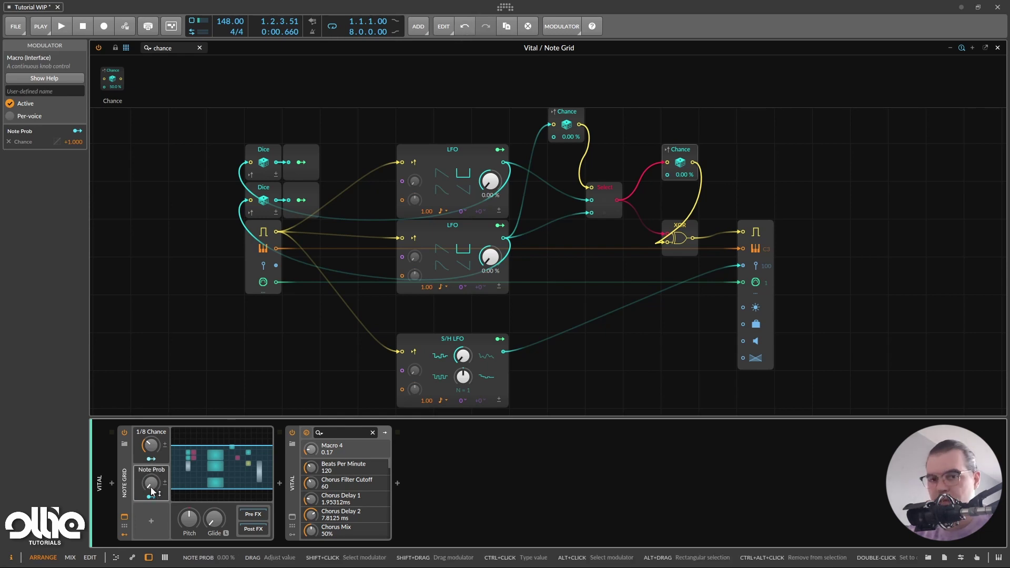
# - Play the clip with the Note Prob macro at 0 %, raise it to 100 %, and return it to 0 % during another playback
pyautogui.press('space')
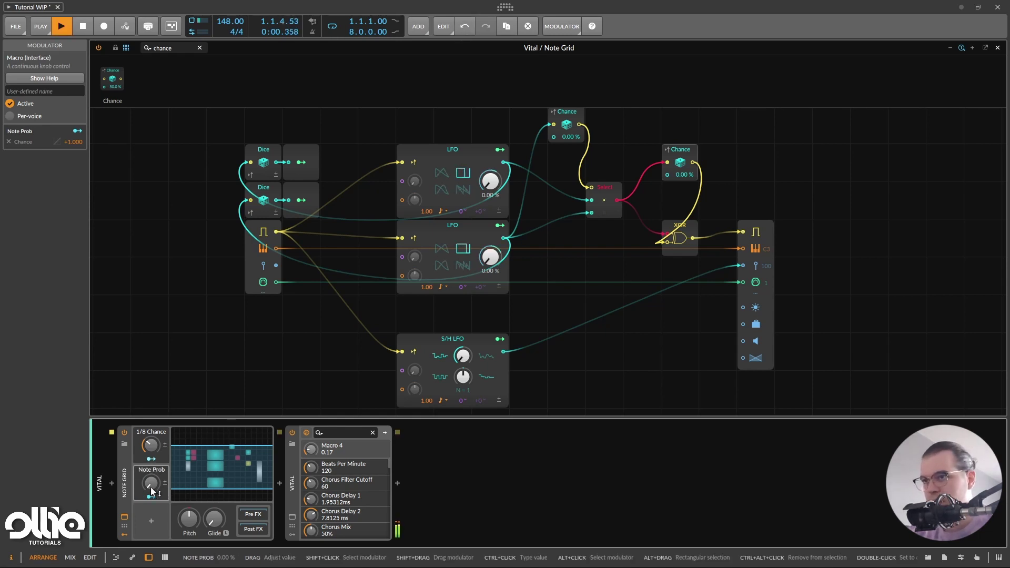
pyautogui.press('space')
pyautogui.moveTo(151, 487); pyautogui.dragTo(150, 455)
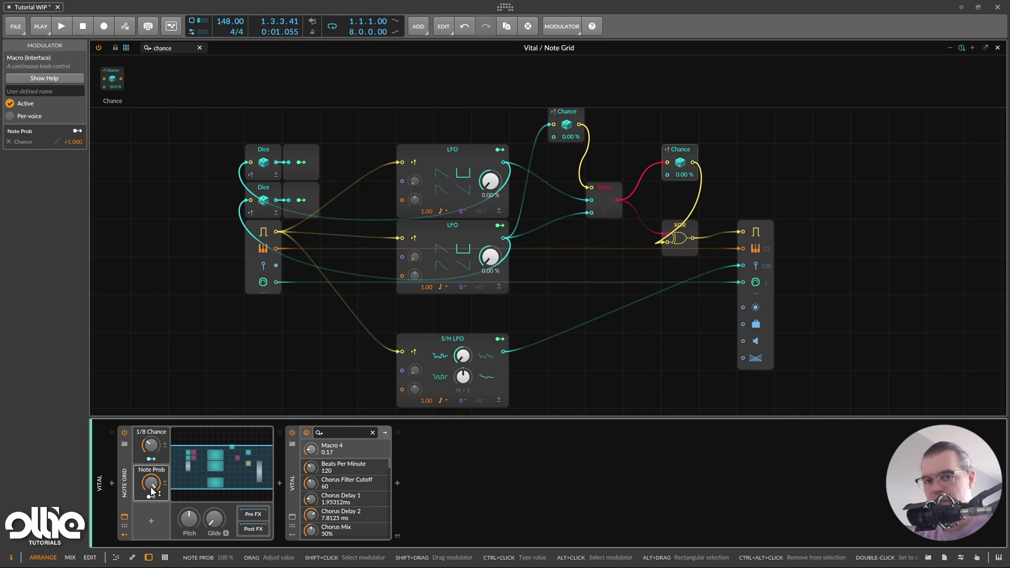
pyautogui.press('space')
pyautogui.moveTo(152, 491); pyautogui.dragTo(152, 523)
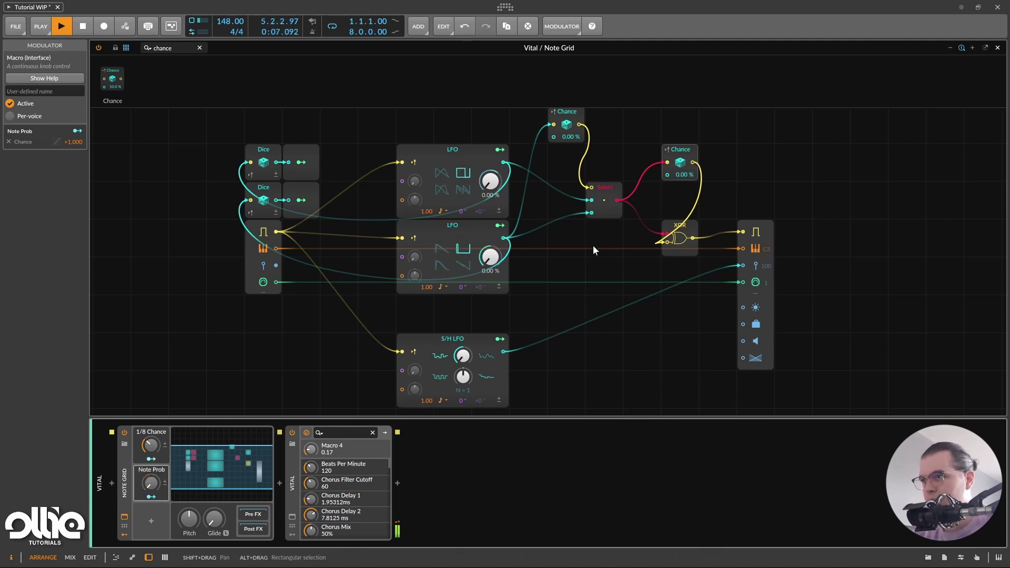
pyautogui.press('space')
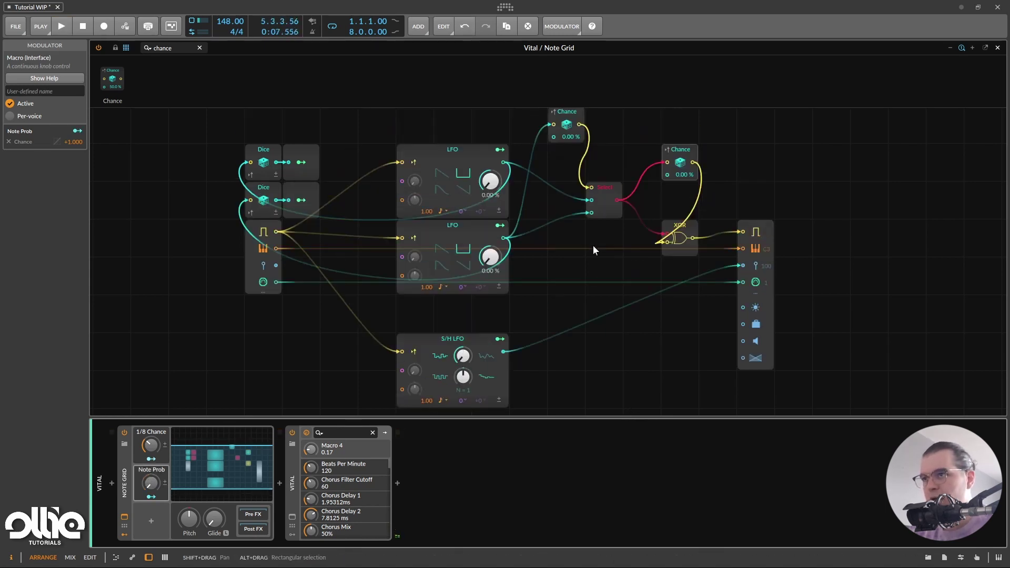
pyautogui.press('-')
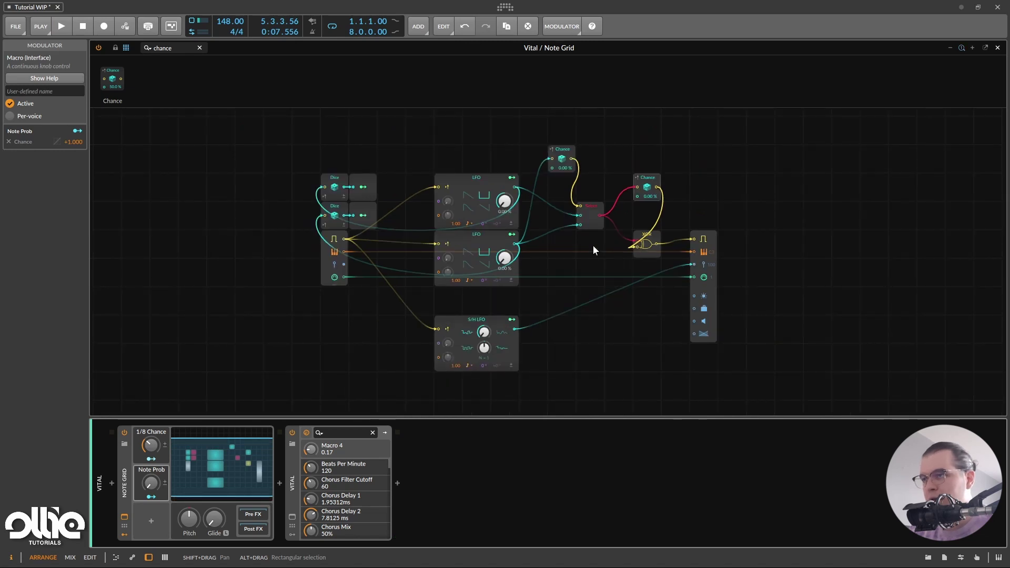